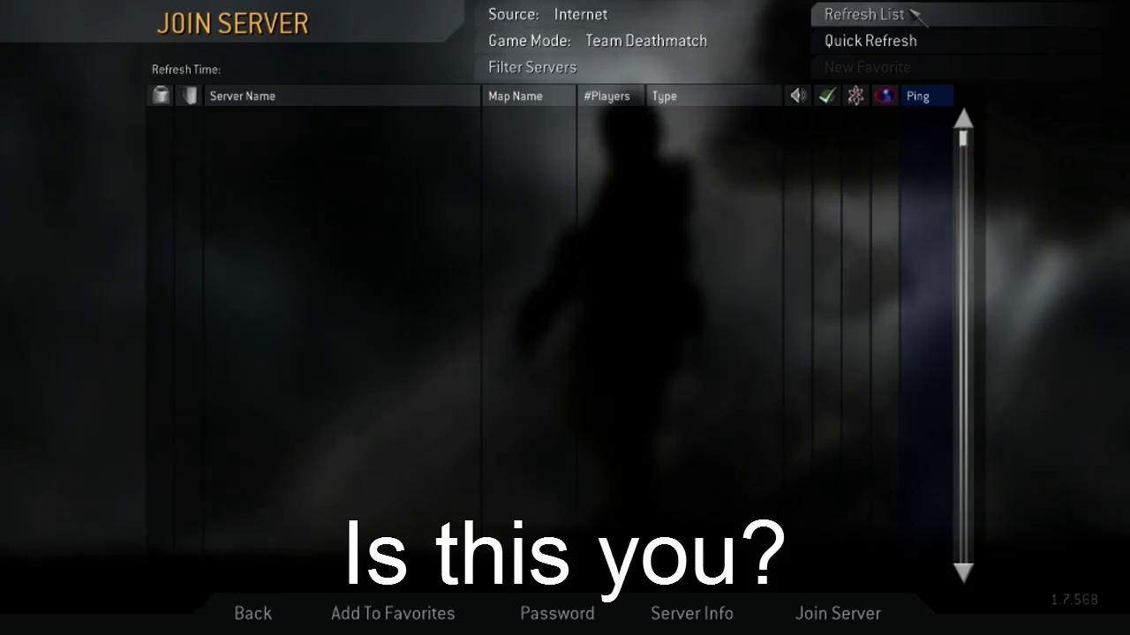
Refresh Call of Duty 4's internet server list on the Join Server screen.
{"action": "left_click", "coordinate": [846, 13]}
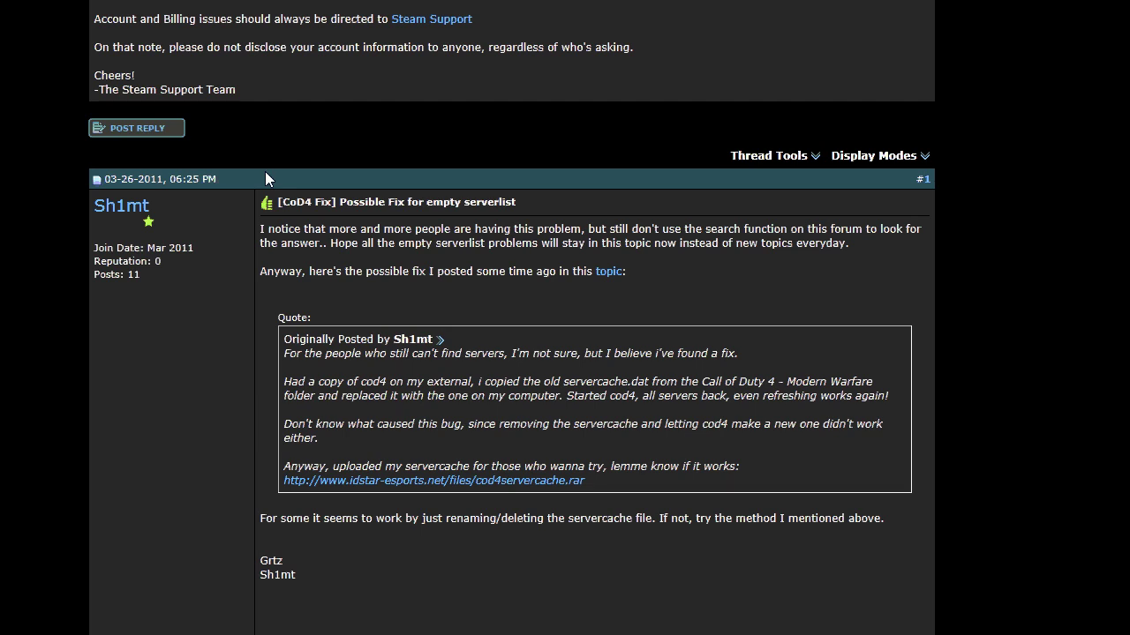
View the computer's system properties, then start downloading cod4servercache.rar from the forum post.
{"action": "key", "text": "super"}
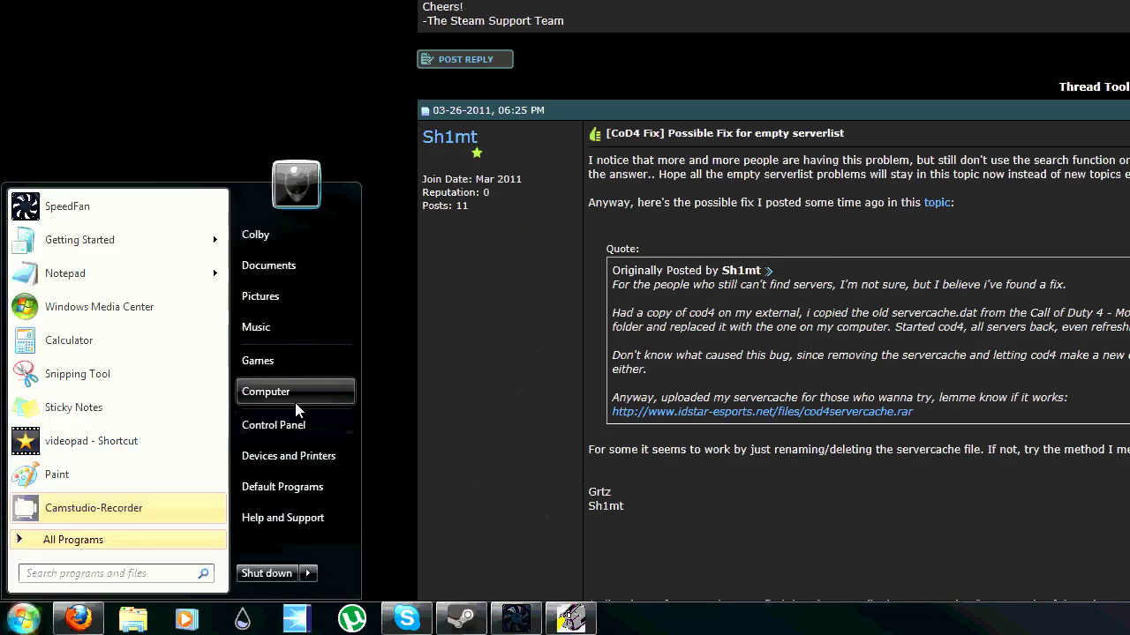
{"action": "right_click", "coordinate": [294, 402]}
{"action": "left_click", "coordinate": [344, 560]}
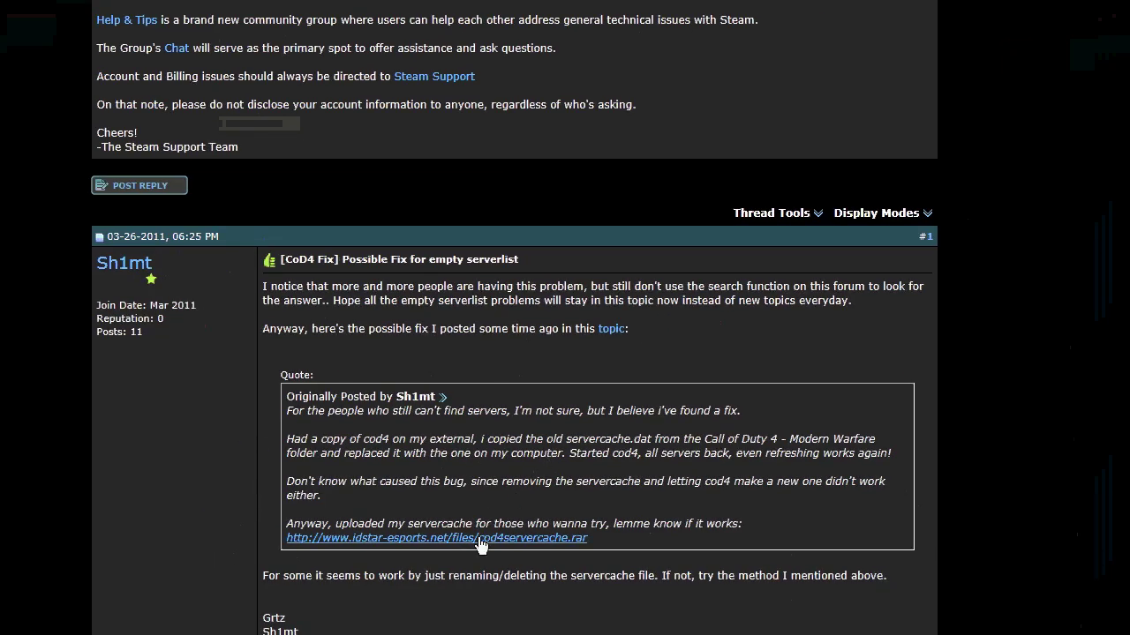
{"action": "left_click", "coordinate": [477, 538]}
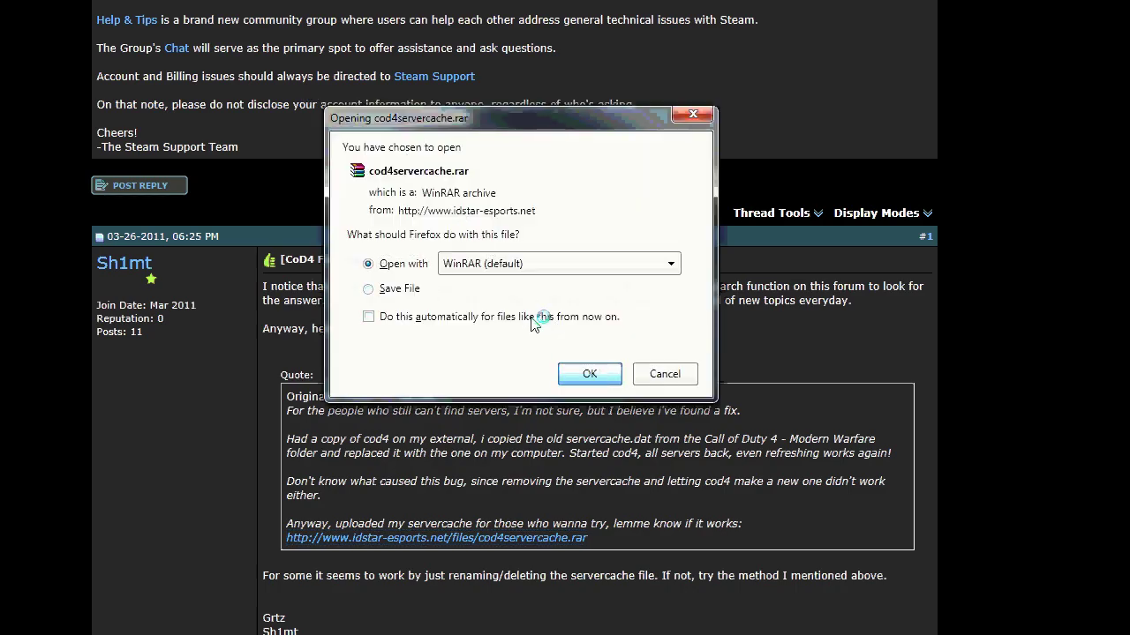
Extract servercache.dat from cod4servercache.rar to Animations (E:), overwriting the existing file.
{"action": "left_click", "coordinate": [590, 375]}
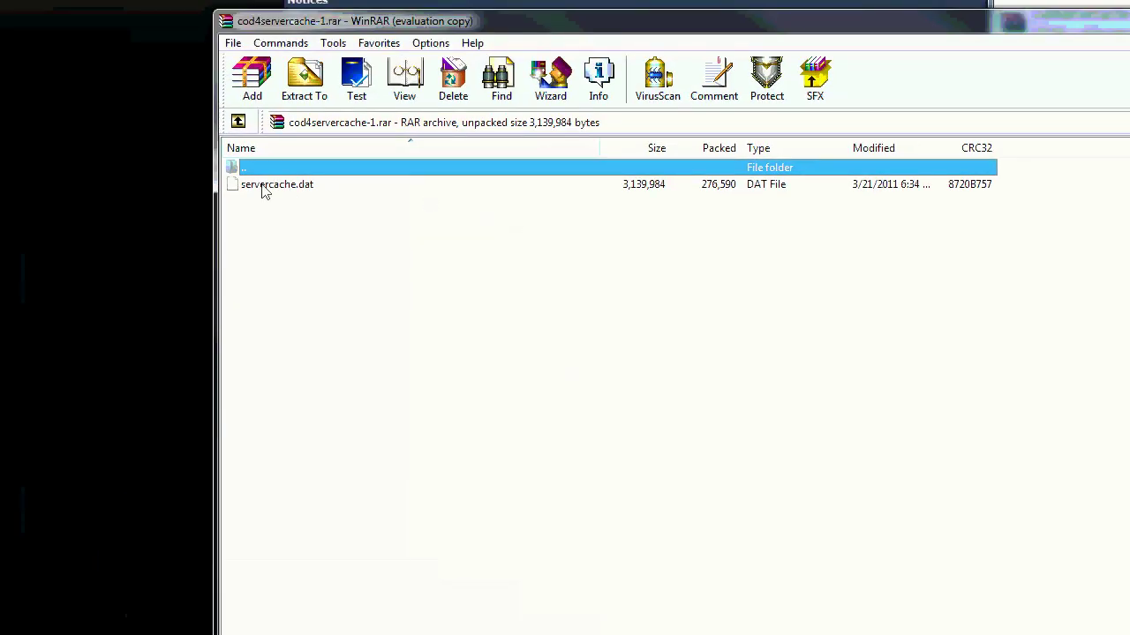
{"action": "left_click", "coordinate": [294, 190]}
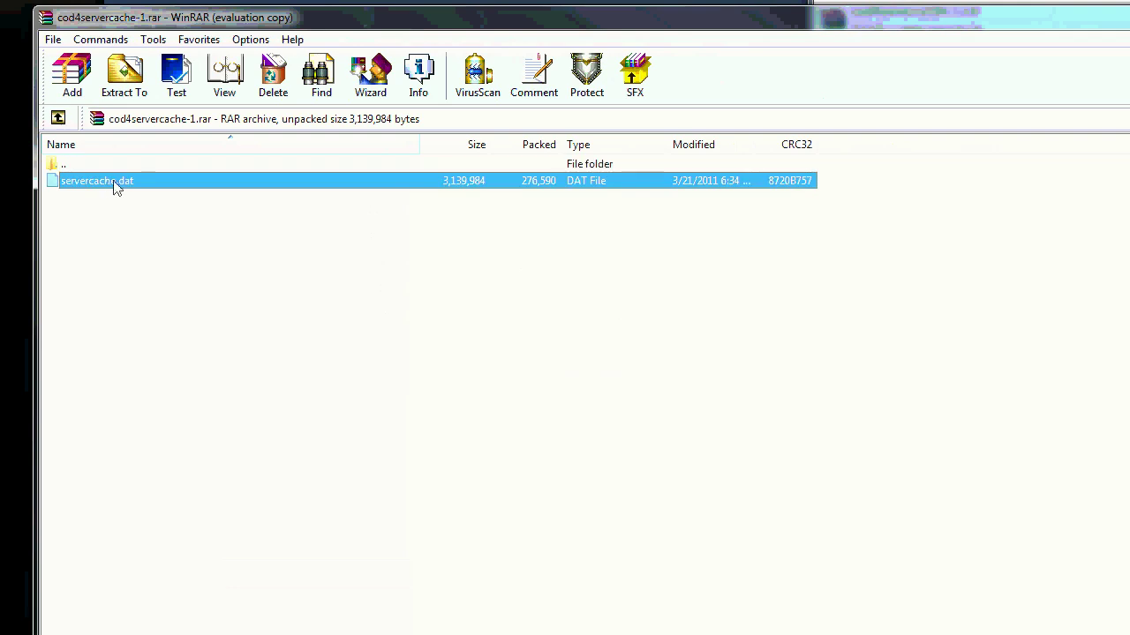
{"action": "left_click", "coordinate": [123, 79]}
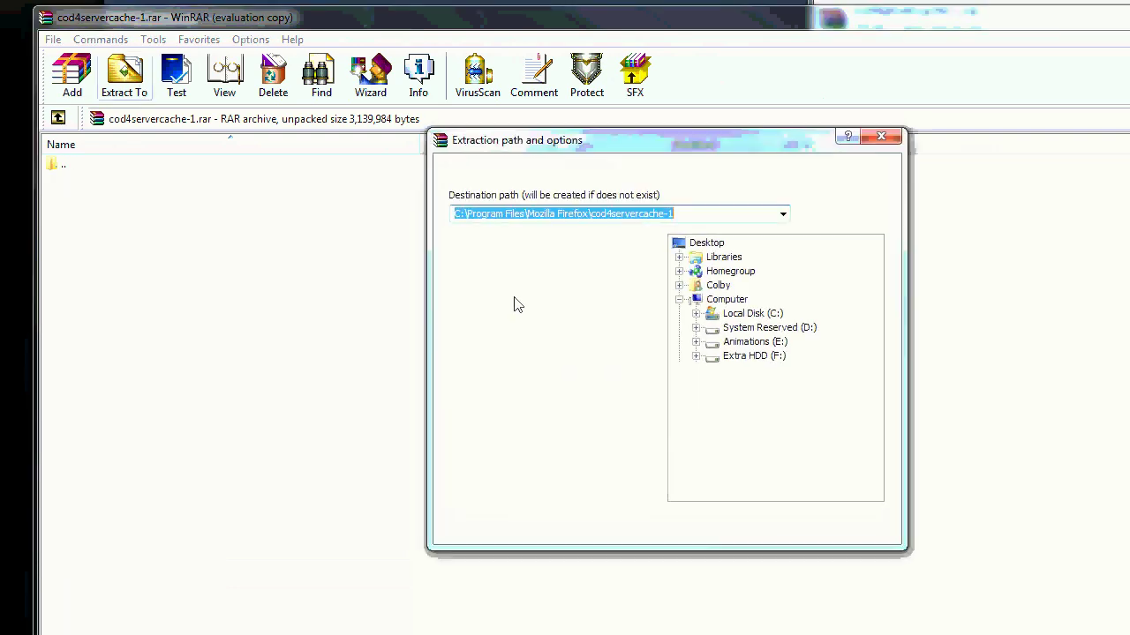
{"action": "left_click", "coordinate": [732, 345]}
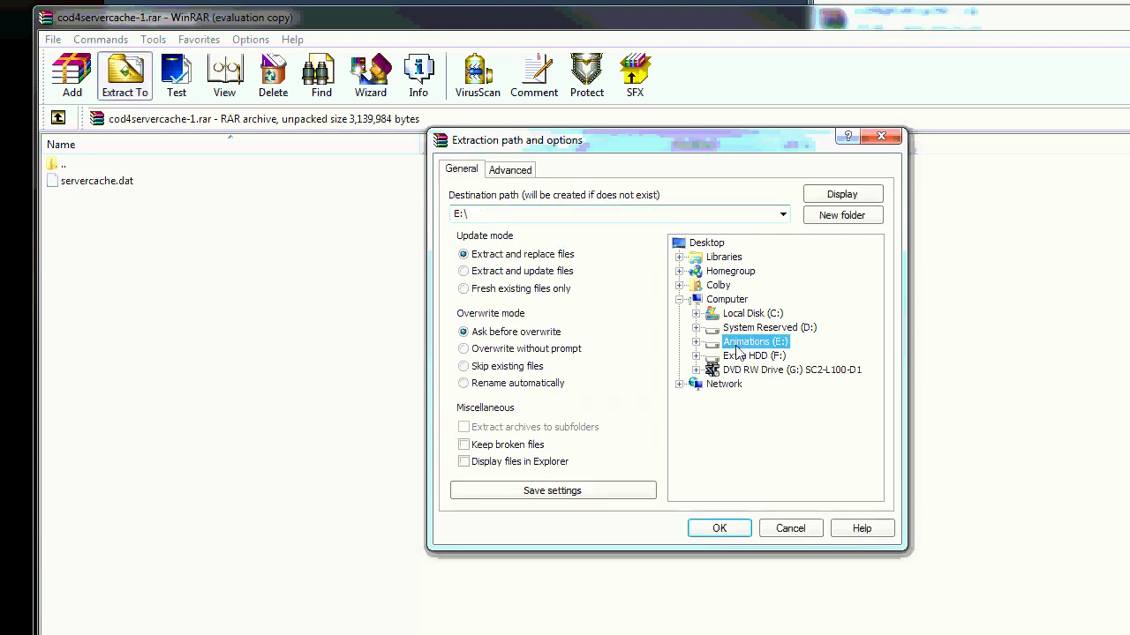
{"action": "left_click", "coordinate": [741, 525]}
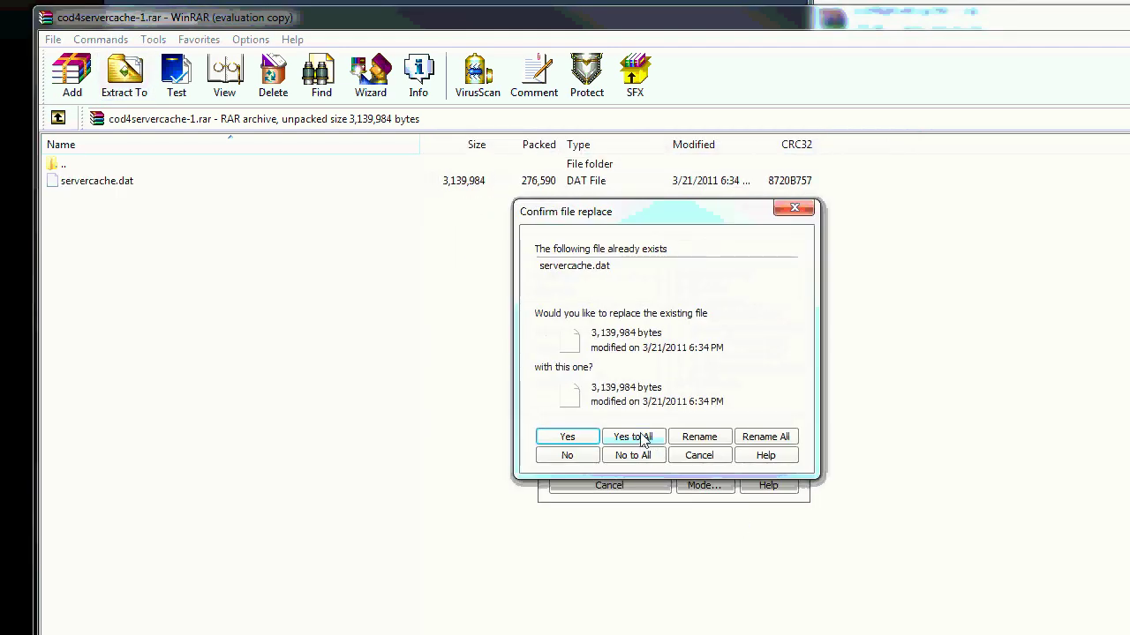
{"action": "left_click", "coordinate": [567, 438]}
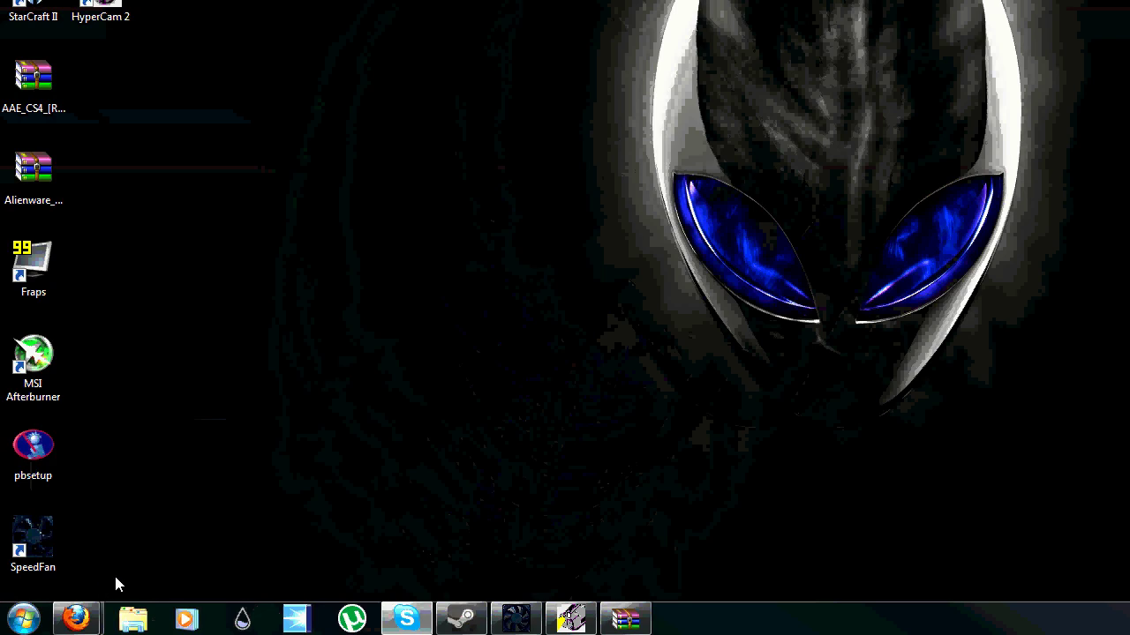
Navigate to C:\Program Files\Steam\SteamApps\common\call of duty 4 in Explorer.
{"action": "key", "text": "super"}
{"action": "left_click", "coordinate": [315, 398]}
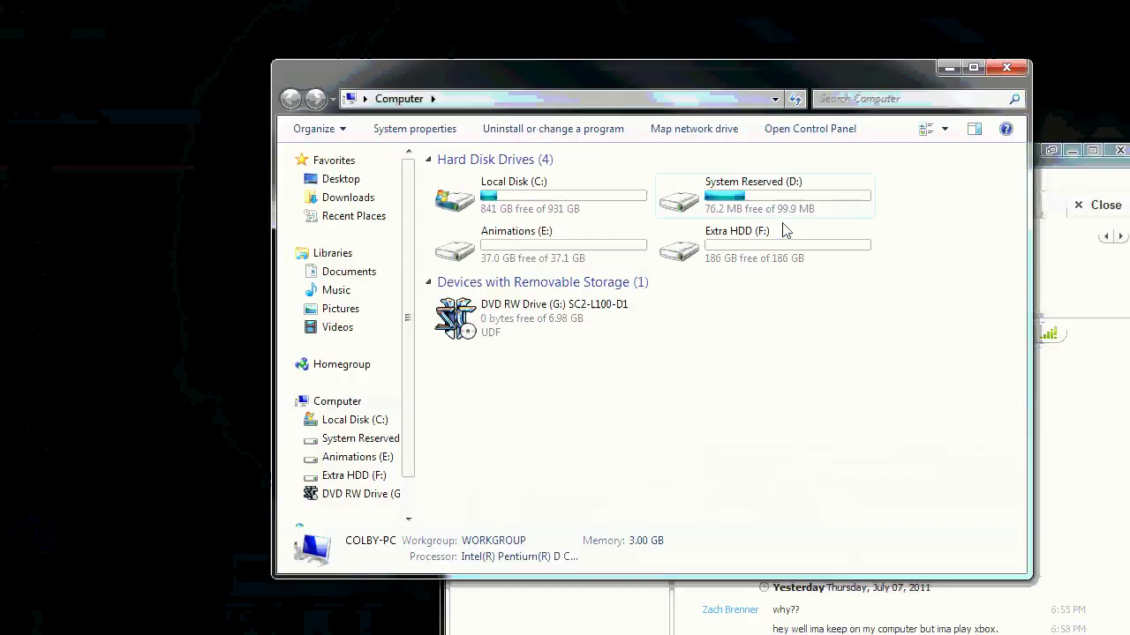
{"action": "double_click", "coordinate": [547, 204]}
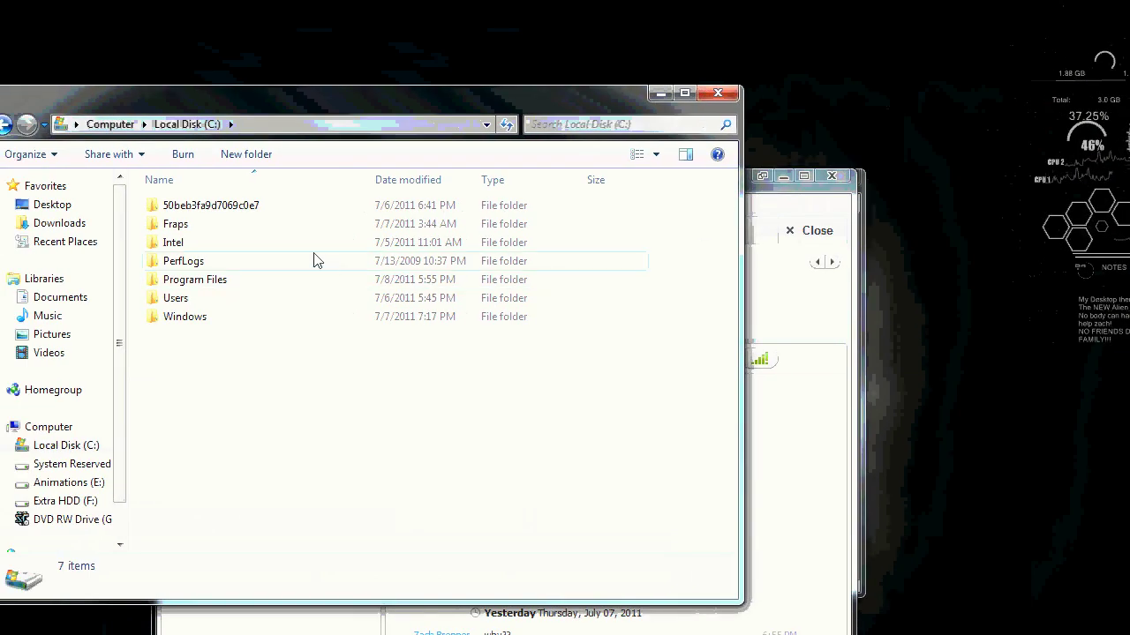
{"action": "double_click", "coordinate": [187, 280]}
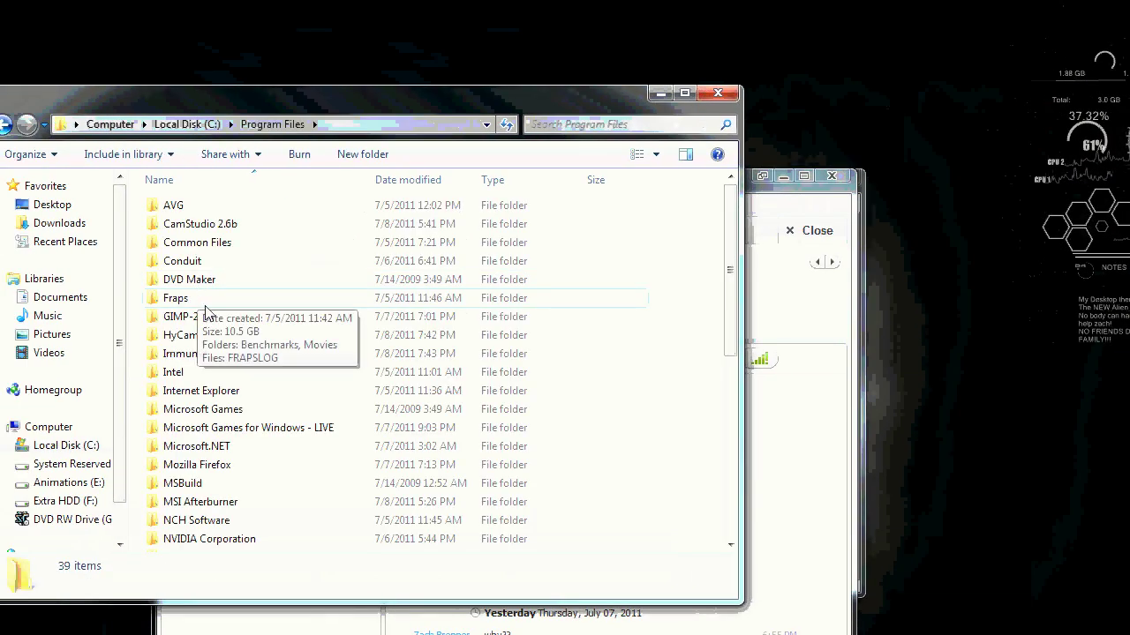
{"action": "scroll", "coordinate": [285, 408], "scroll_direction": "down", "scroll_amount": 5}
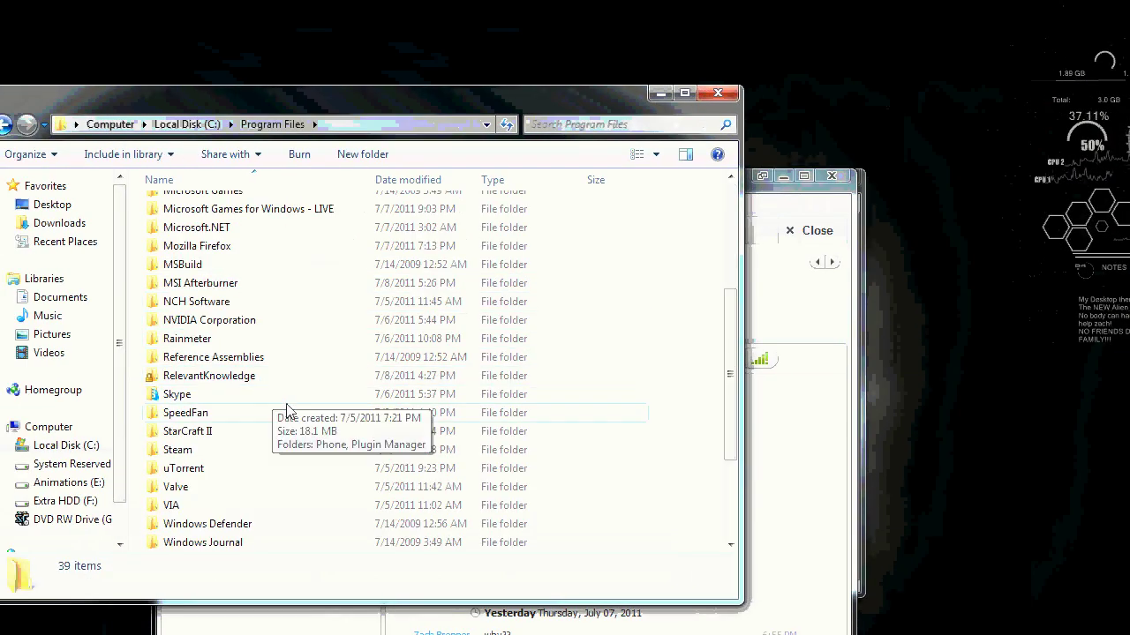
{"action": "double_click", "coordinate": [211, 450]}
{"action": "double_click", "coordinate": [212, 390]}
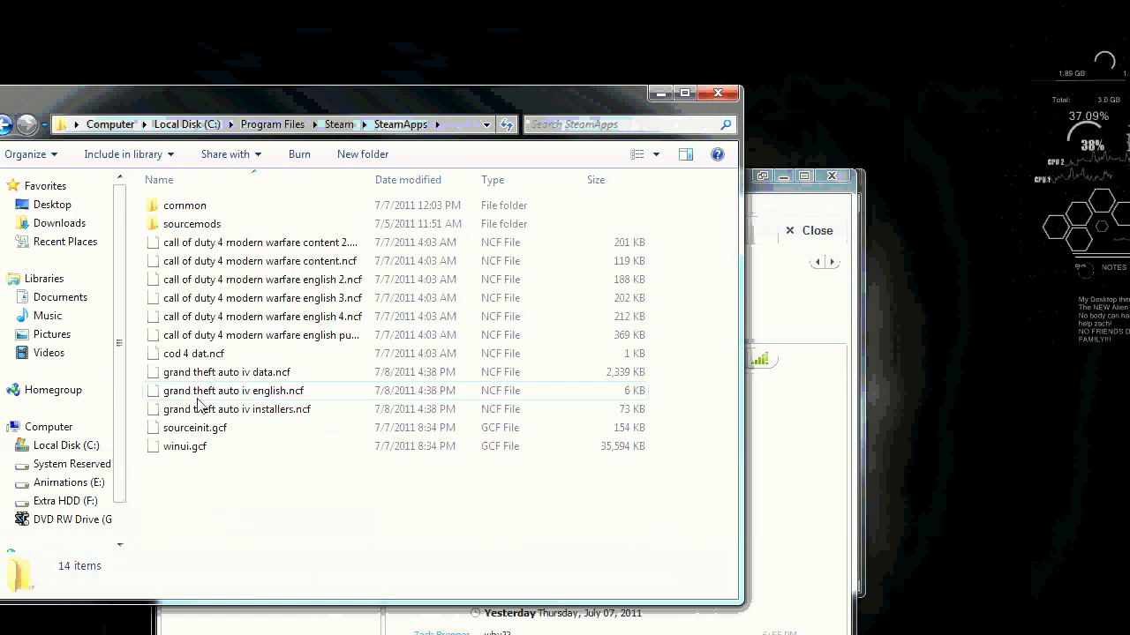
{"action": "double_click", "coordinate": [193, 208]}
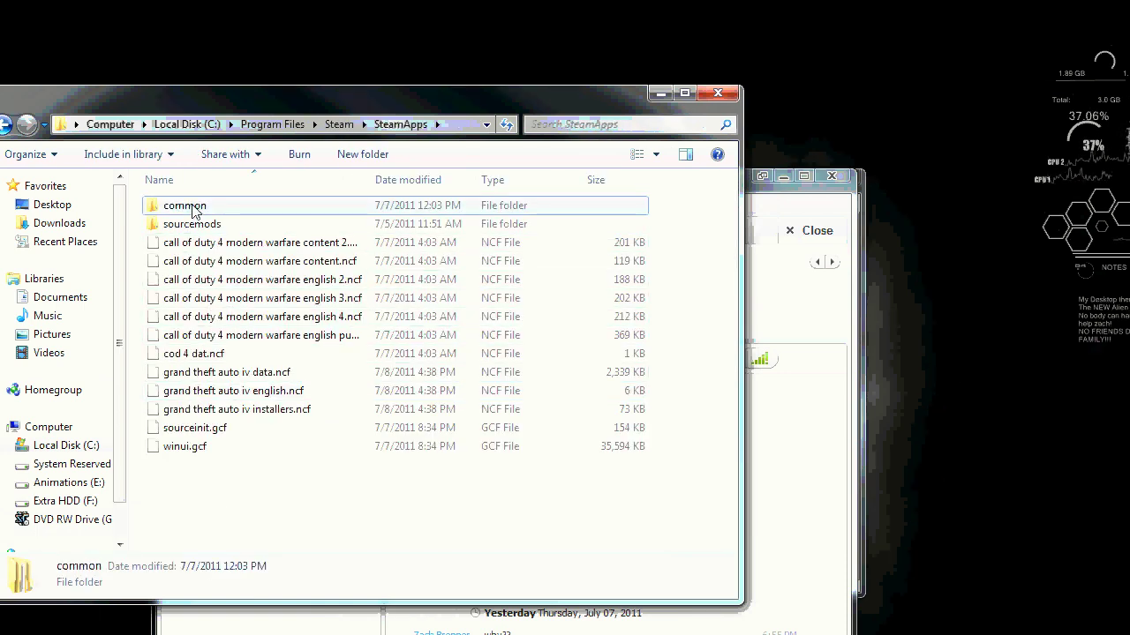
{"action": "double_click", "coordinate": [194, 206]}
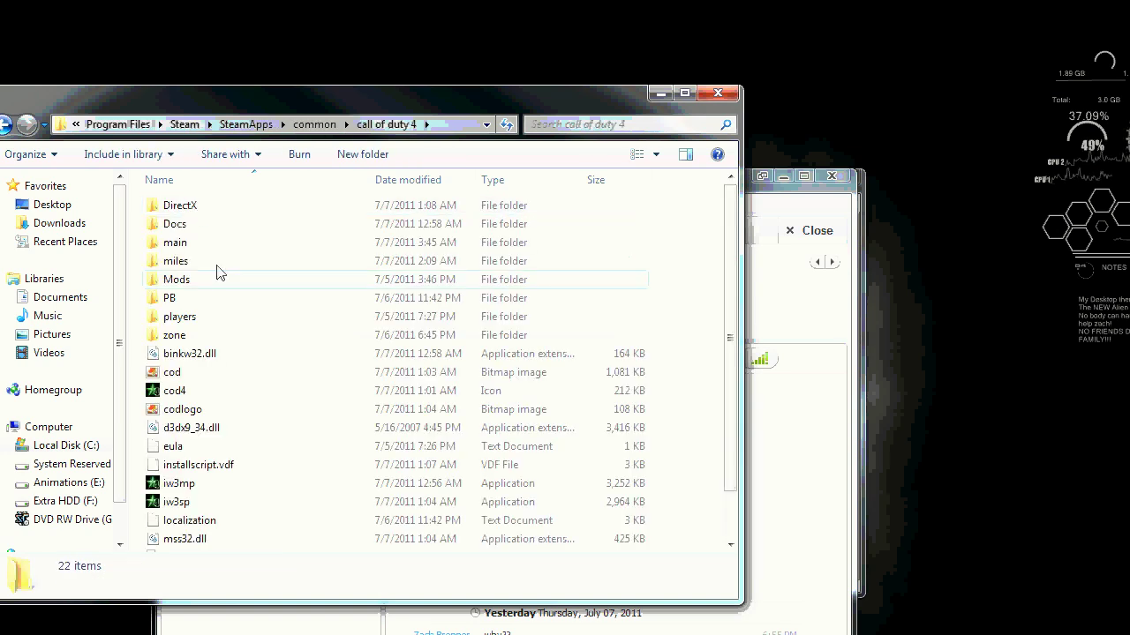
{"action": "scroll", "coordinate": [215, 336], "scroll_direction": "down", "scroll_amount": 2}
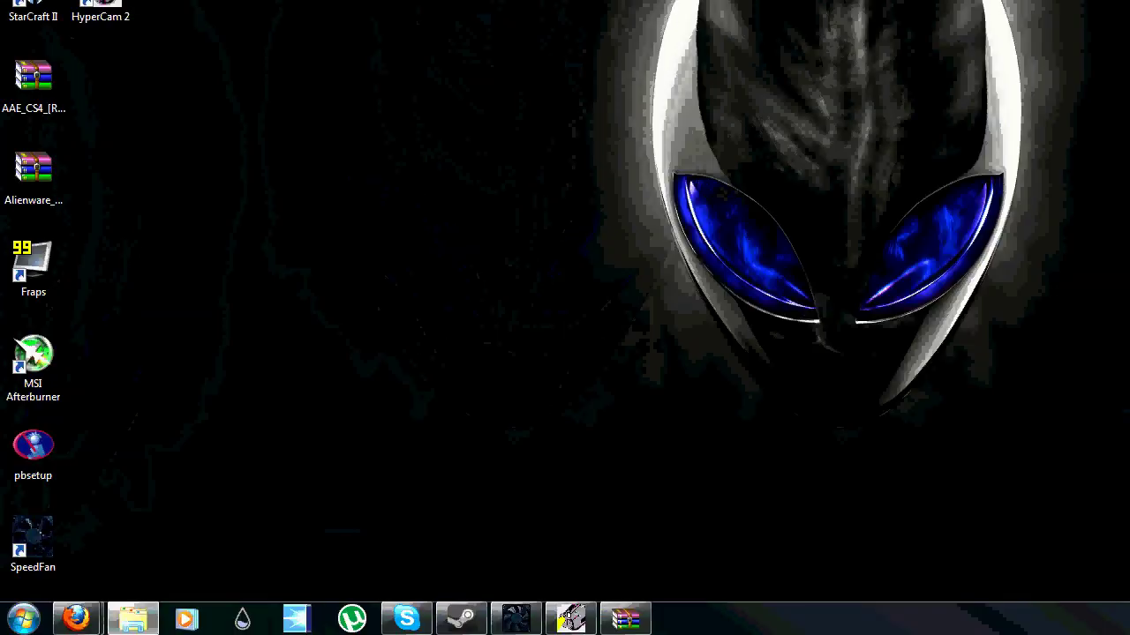
Open the Animations (E:) drive window, closing the extra C: and D: drive windows.
{"action": "key", "text": "super"}
{"action": "left_click", "coordinate": [287, 390]}
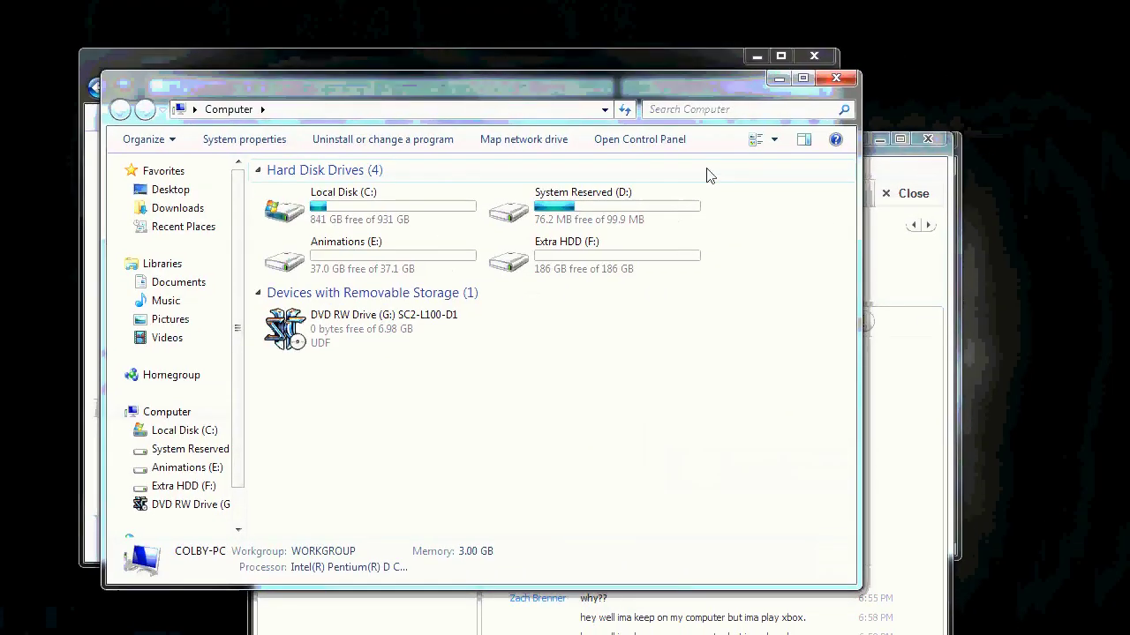
{"action": "left_click_drag", "start_coordinate": [394, 267], "coordinate": [494, 192]}
{"action": "key", "text": "Return"}
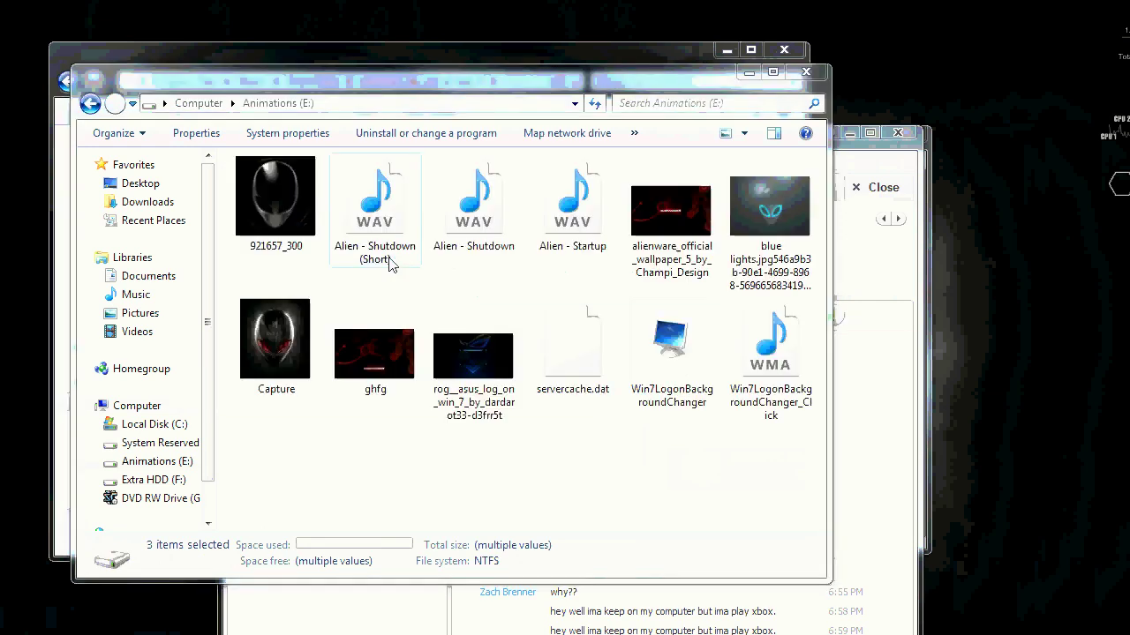
{"action": "left_click", "coordinate": [836, 99]}
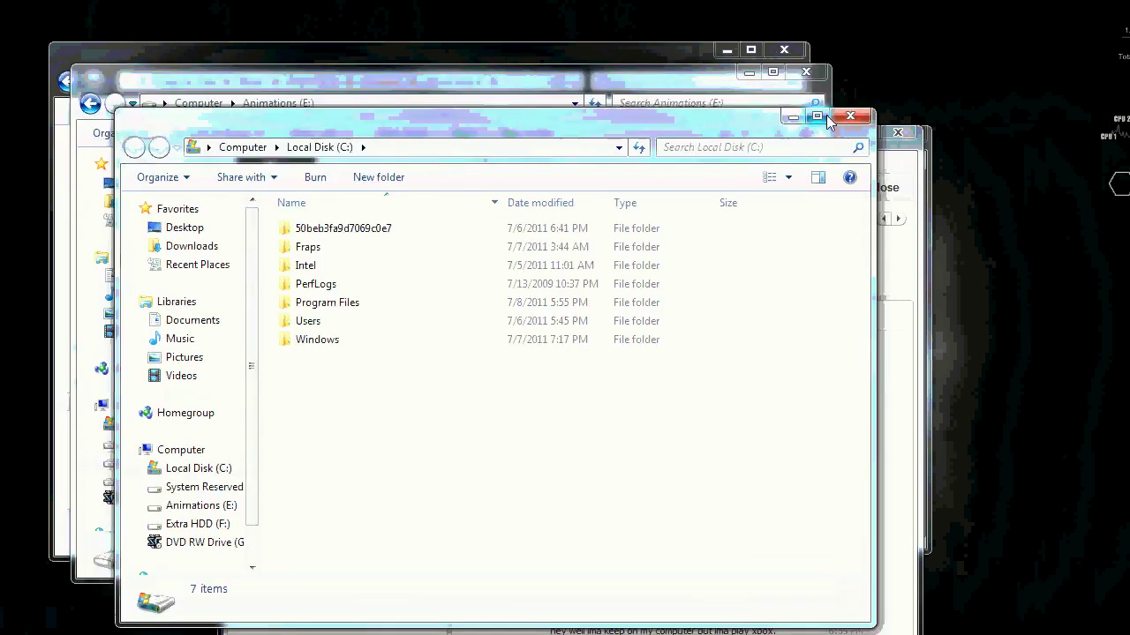
{"action": "left_click", "coordinate": [852, 113]}
{"action": "mouse_move", "coordinate": [559, 88]}
{"action": "left_mouse_down"}
{"action": "mouse_move", "coordinate": [479, 89]}
{"action": "mouse_move", "coordinate": [558, 90]}
{"action": "left_mouse_up"}
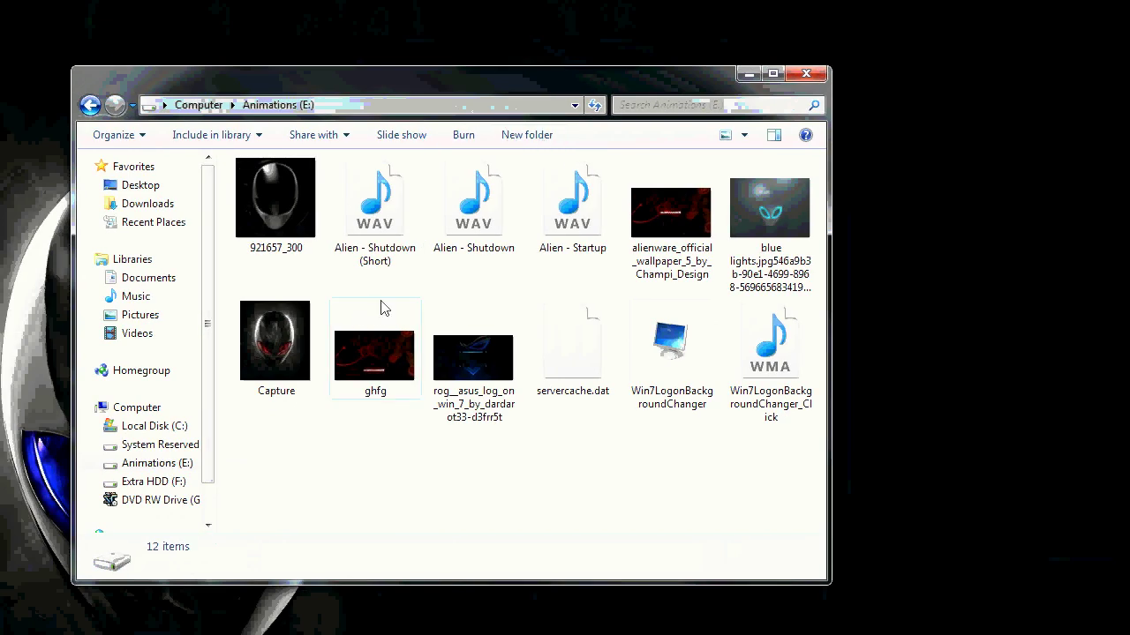
Copy servercache.dat from E: and paste it into call of duty 4, replacing the existing copy.
{"action": "left_click", "coordinate": [582, 353]}
{"action": "right_click", "coordinate": [580, 347]}
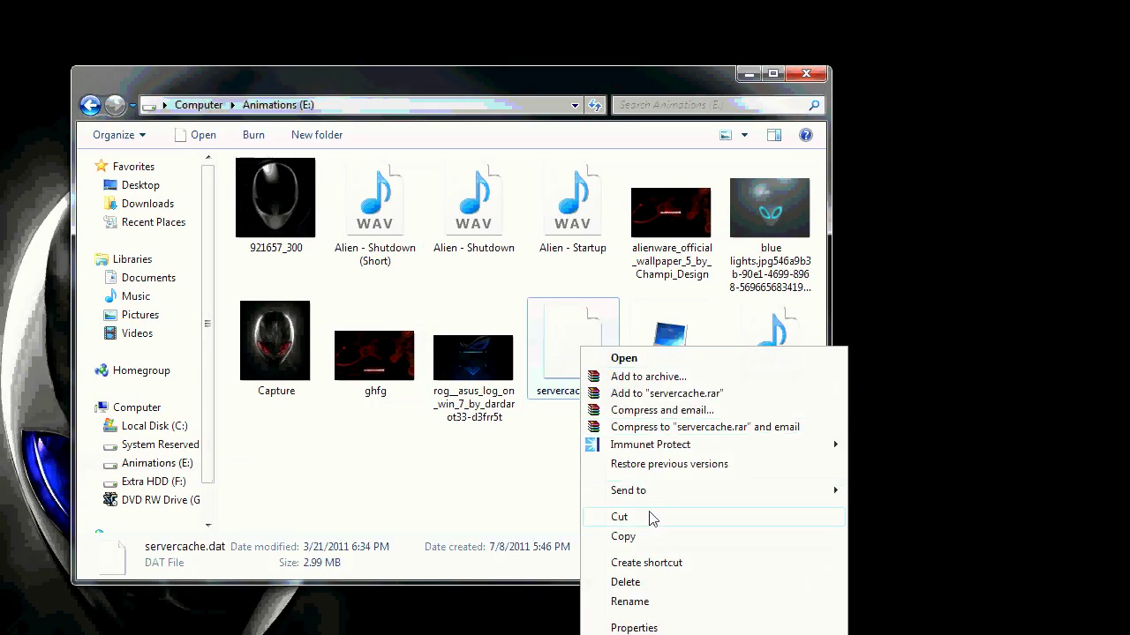
{"action": "left_click", "coordinate": [623, 537]}
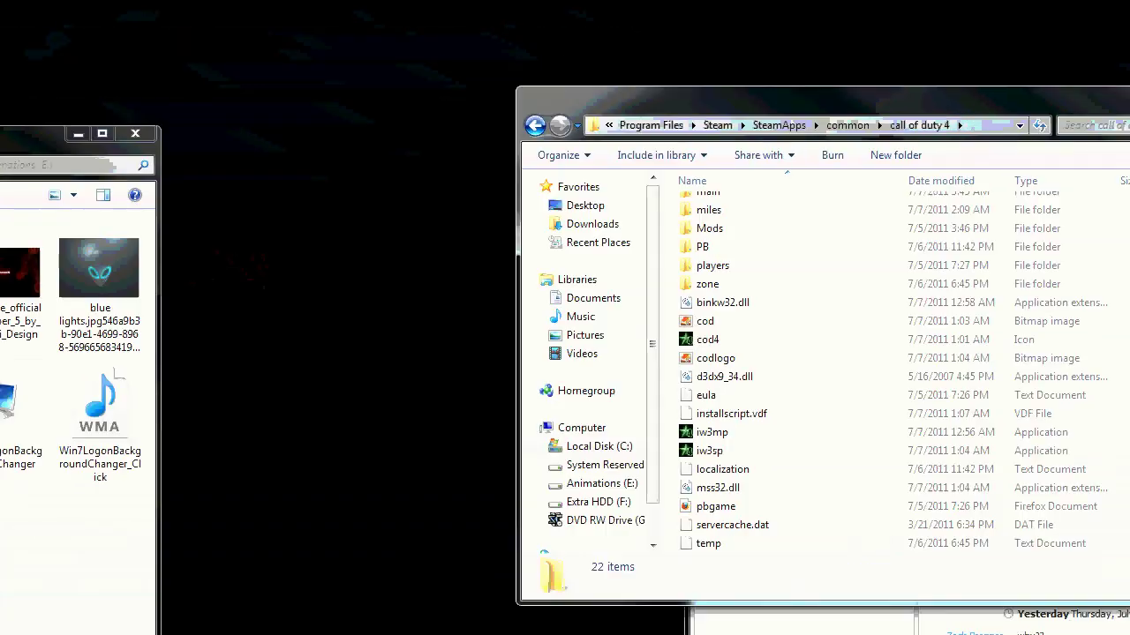
{"action": "right_click", "coordinate": [1129, 458]}
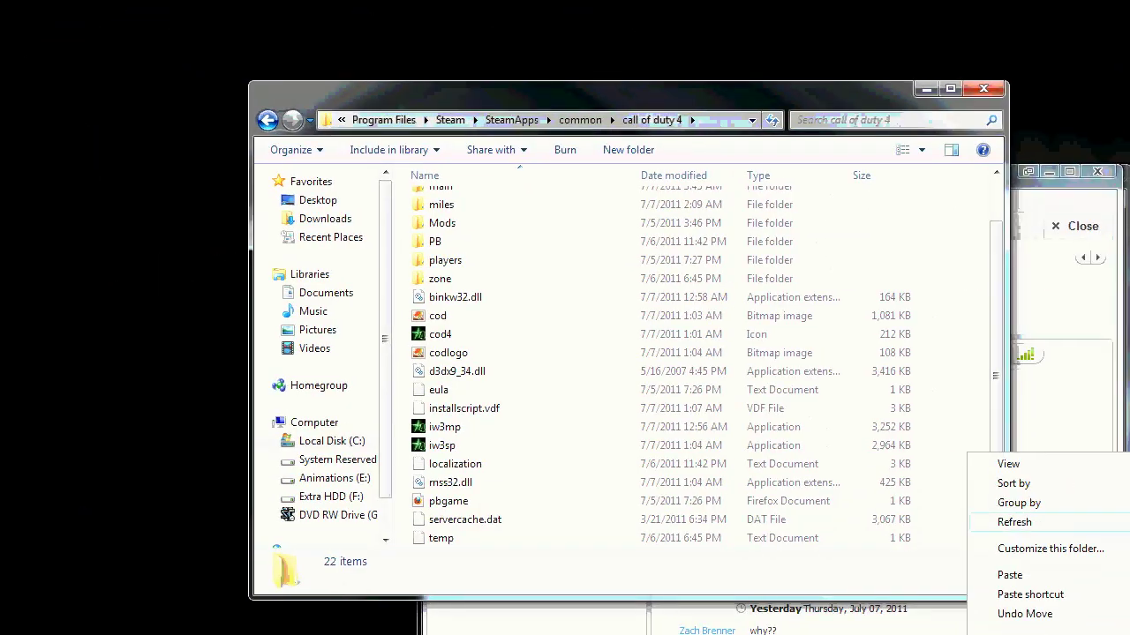
{"action": "right_click", "coordinate": [927, 345]}
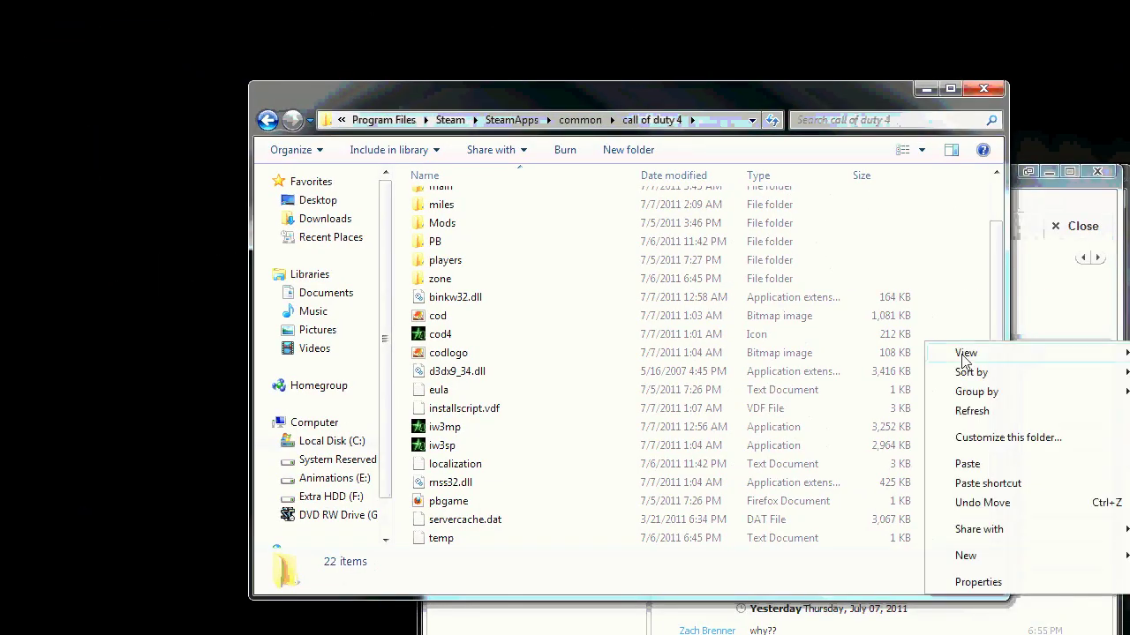
{"action": "left_click", "coordinate": [967, 464]}
{"action": "left_click", "coordinate": [901, 397]}
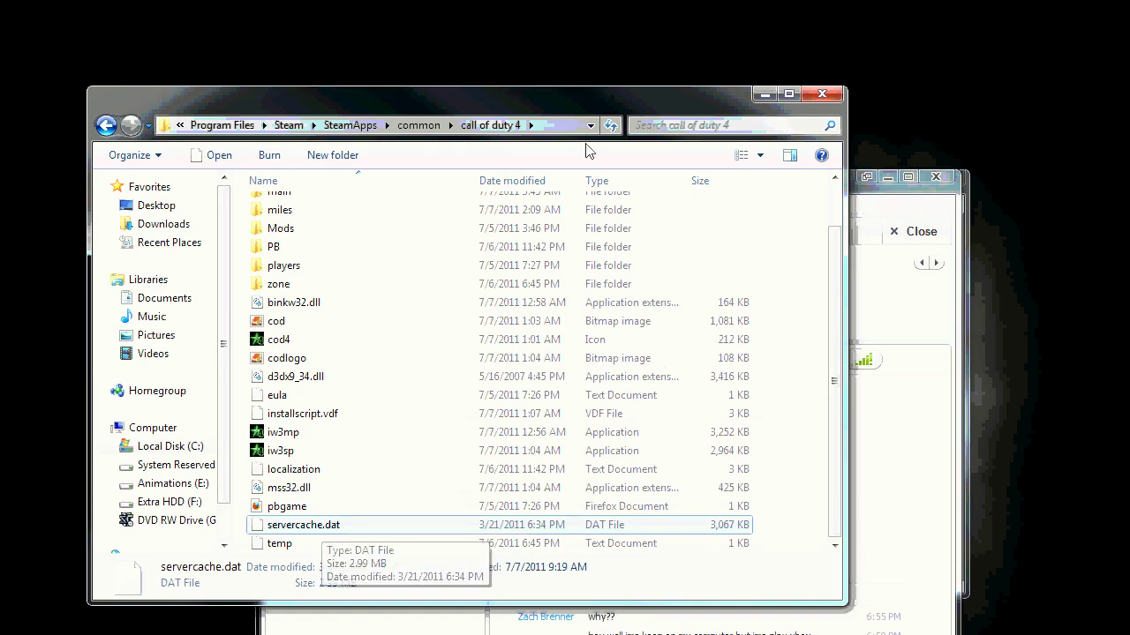
Close the game folder window, view the desktop notes gadget, and check the taskbar calendar.
{"action": "left_click", "coordinate": [814, 98]}
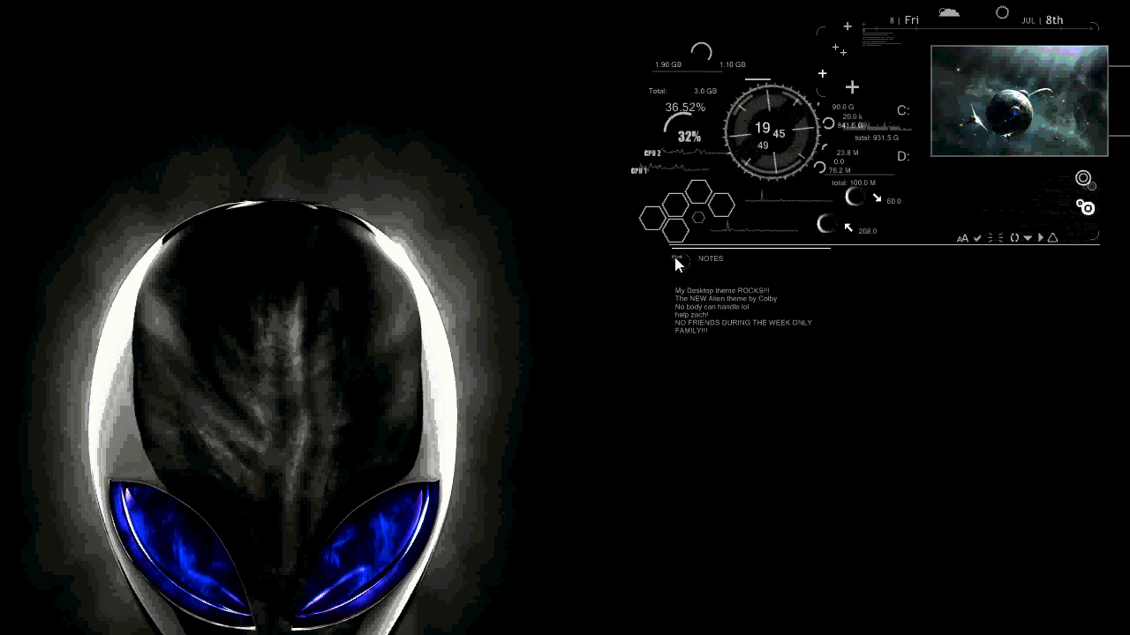
{"action": "left_click", "coordinate": [678, 263]}
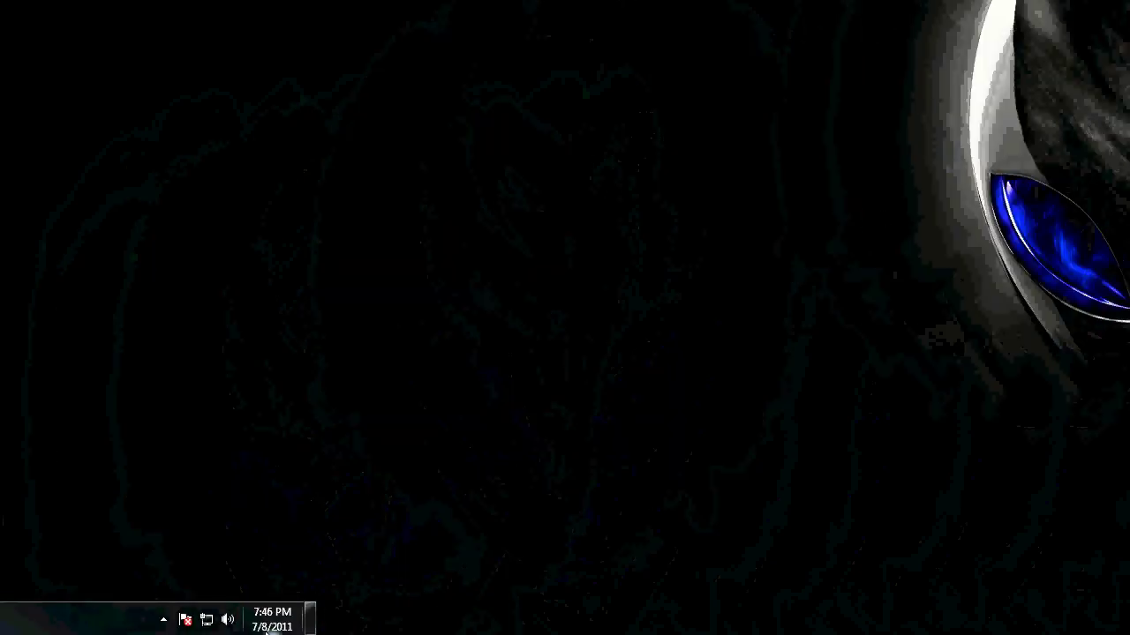
{"action": "left_click", "coordinate": [267, 629]}
{"action": "left_click", "coordinate": [74, 302]}
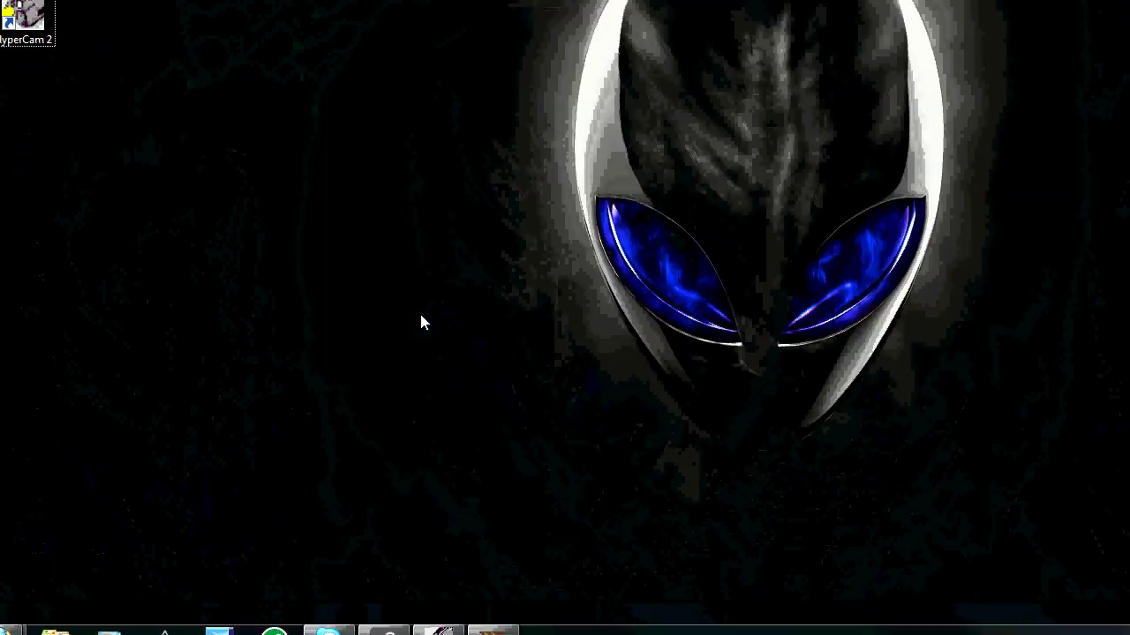
{"action": "key", "text": "super"}
{"action": "right_click", "coordinate": [254, 381]}
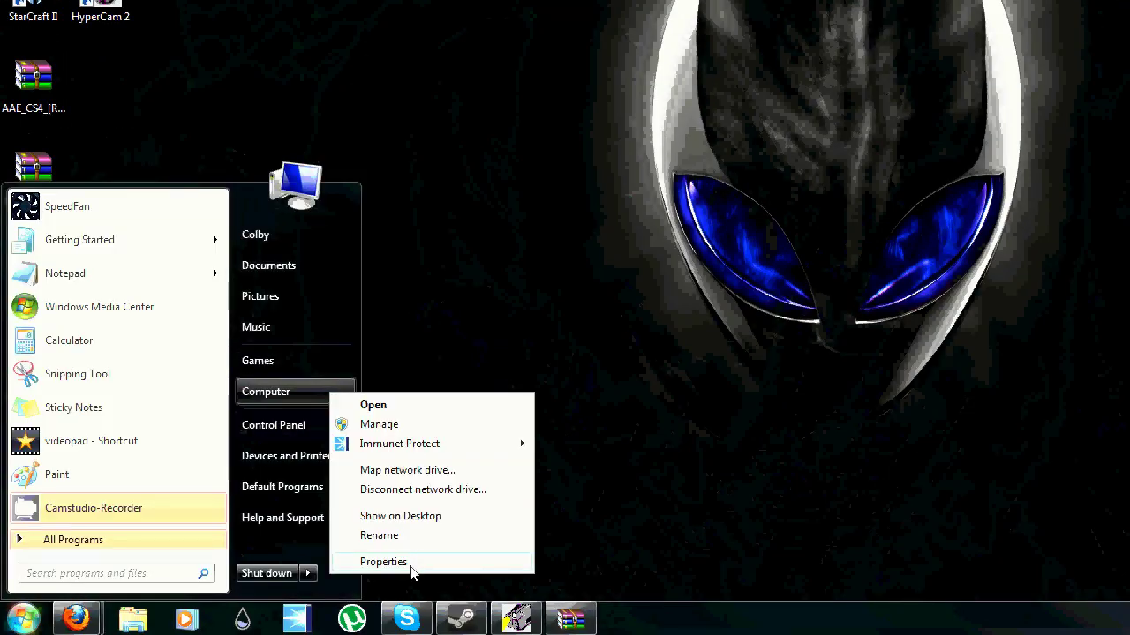
{"action": "left_click", "coordinate": [412, 565]}
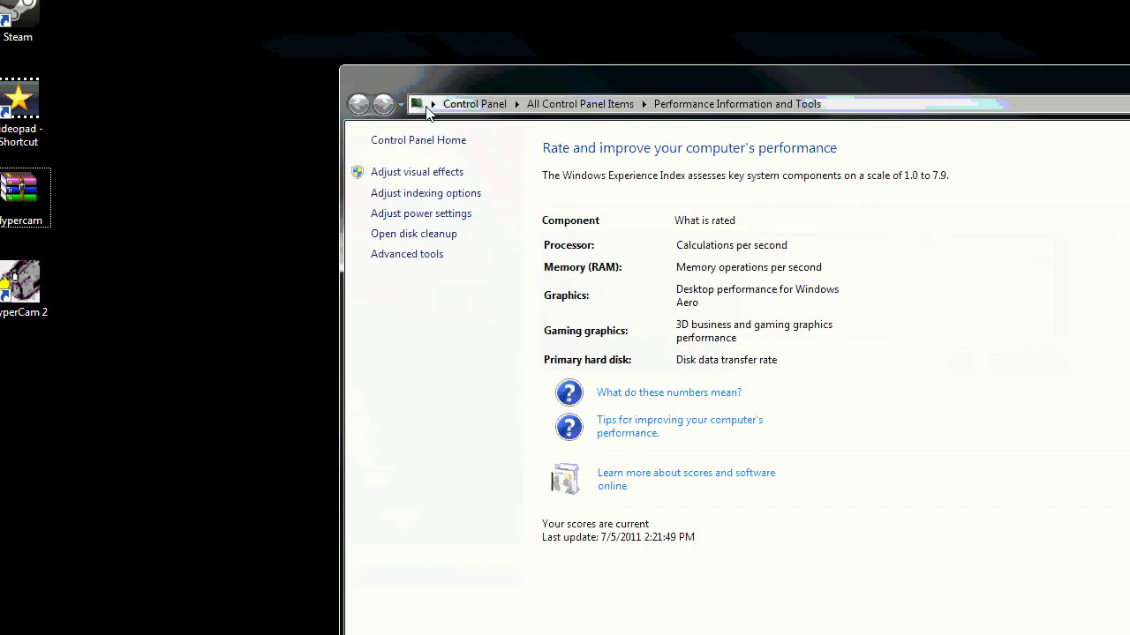
{"action": "left_click", "coordinate": [24, 73]}
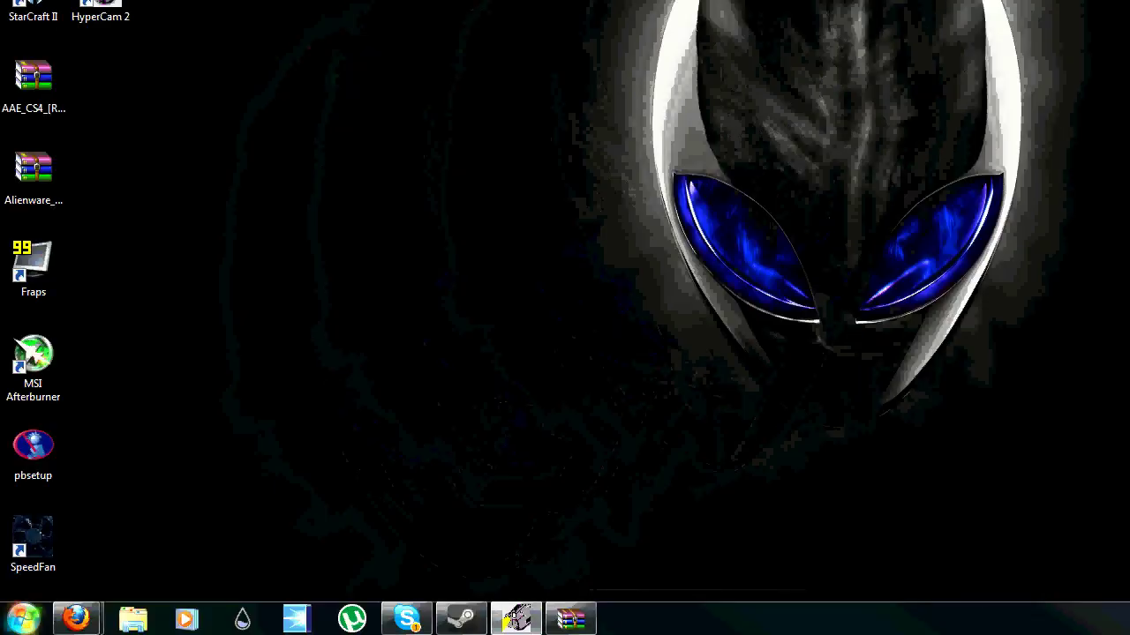
Find Windows Firewall through a Start search for 'firewall' and open its on/off settings.
{"action": "left_click", "coordinate": [24, 618]}
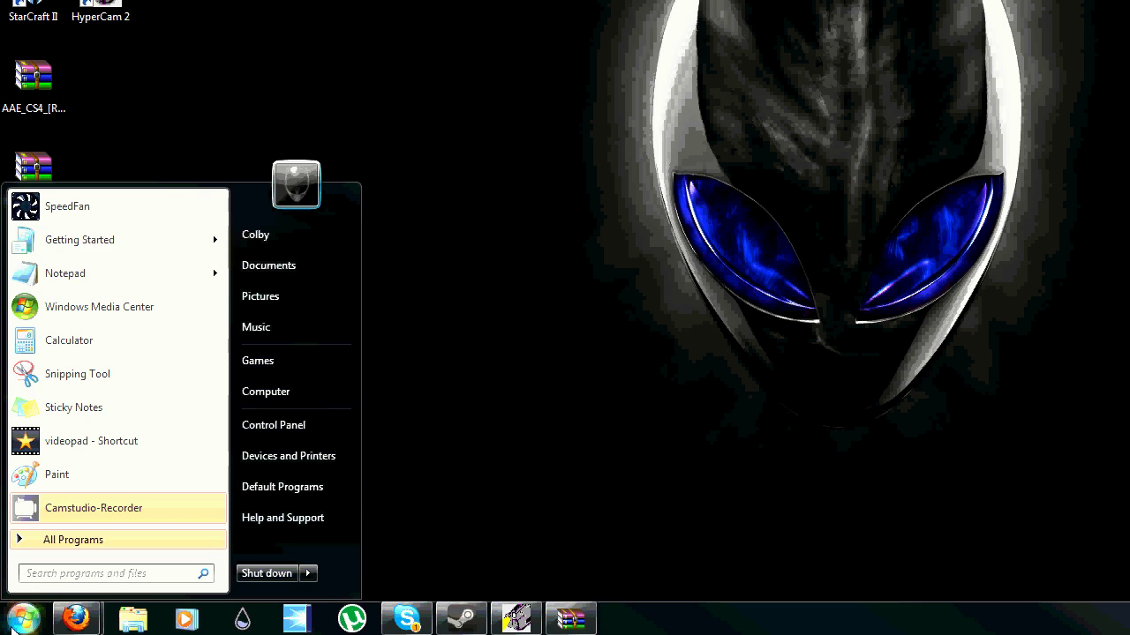
{"action": "type", "text": "windows fi"}
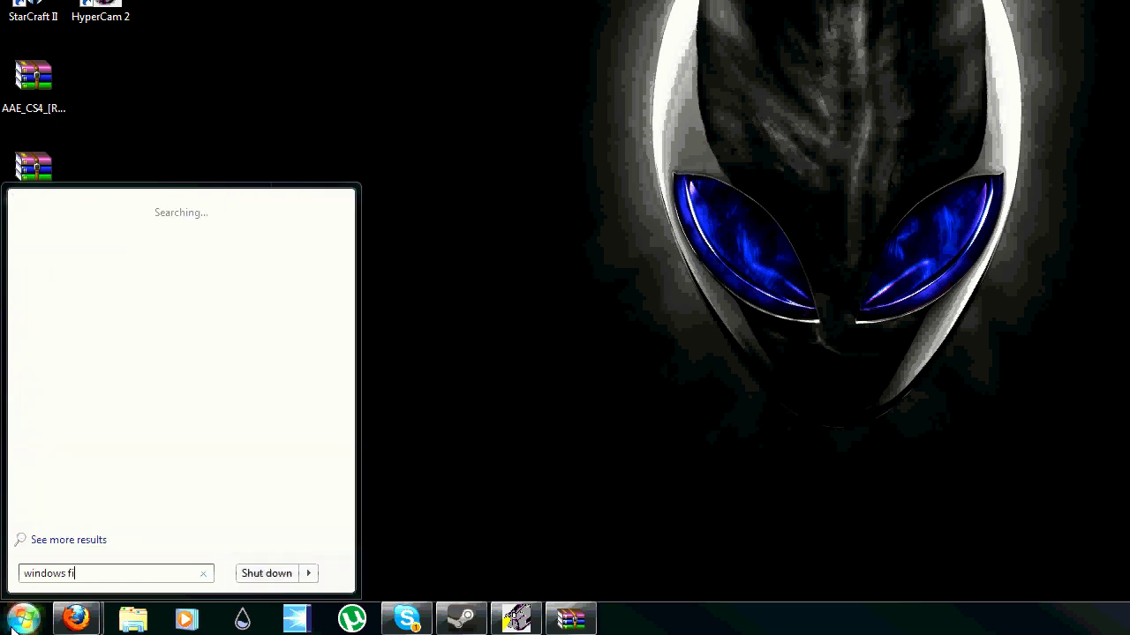
{"action": "type", "text": "re wal"}
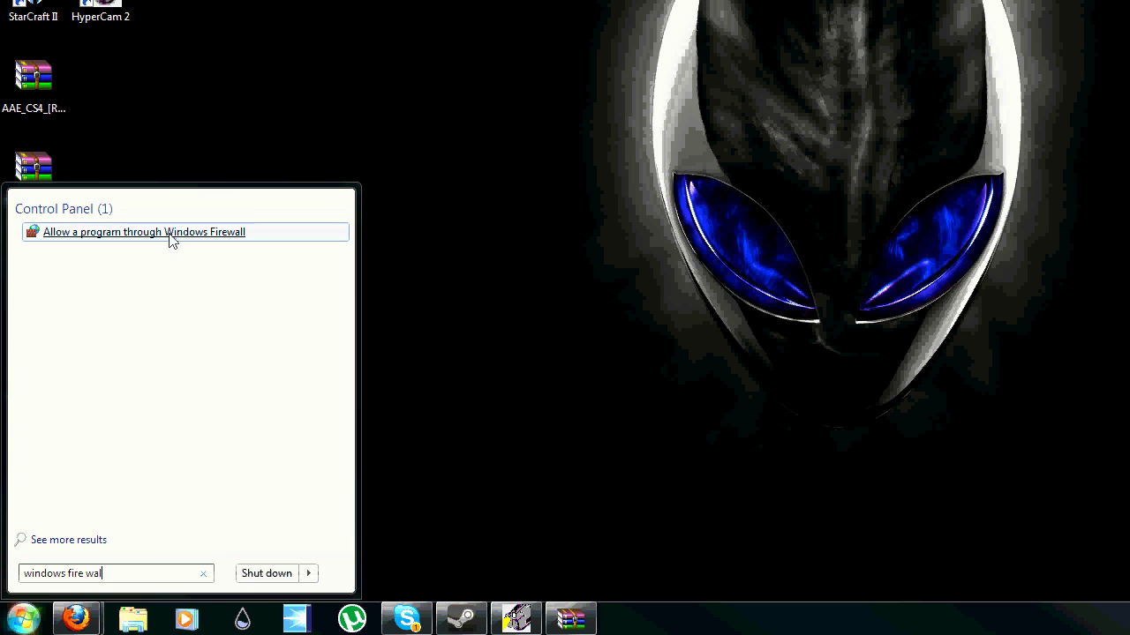
{"action": "key", "text": "BackSpace"}
{"action": "key", "text": "BackSpace"}
{"action": "key", "text": "BackSpace"}
{"action": "key", "text": "BackSpace"}
{"action": "key", "text": "BackSpace"}
{"action": "key", "text": "BackSpace"}
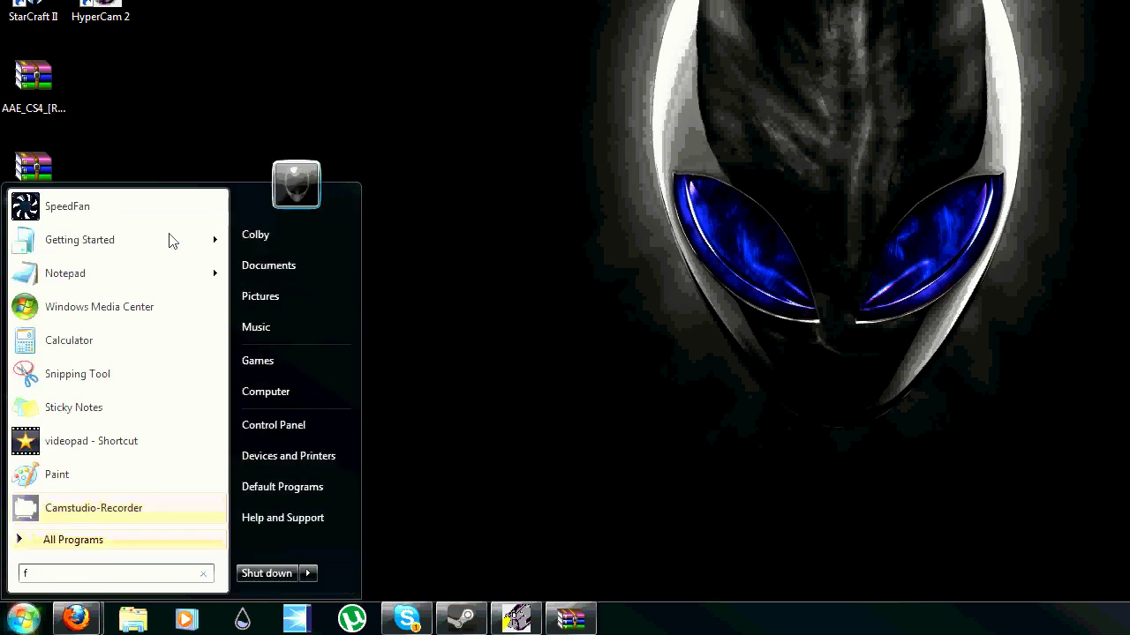
{"action": "type", "text": "firewall"}
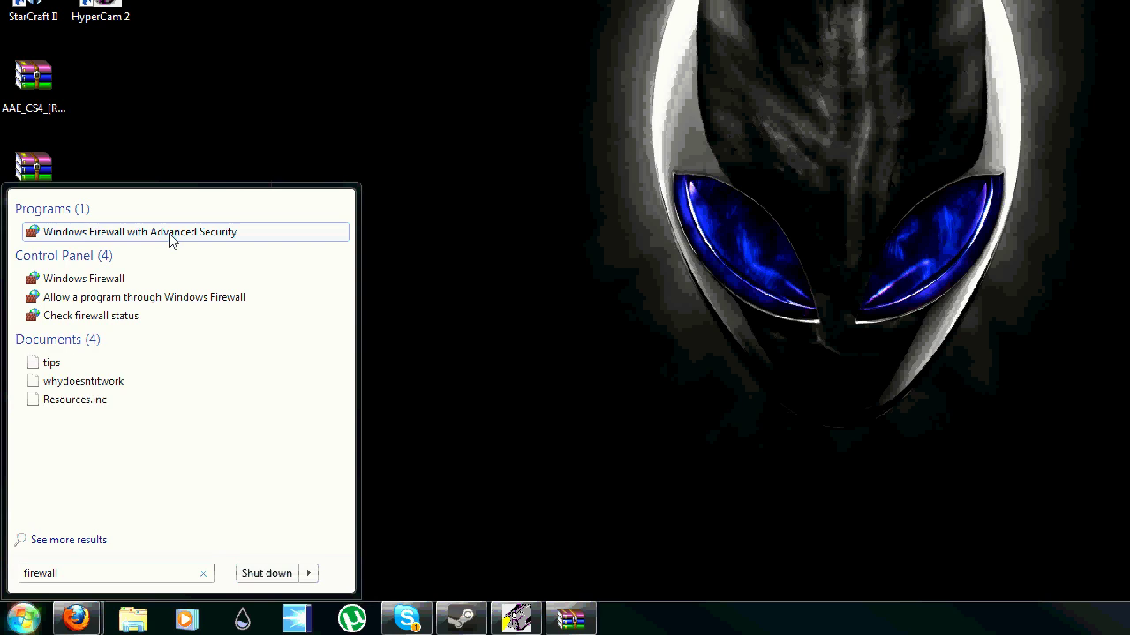
{"action": "left_click", "coordinate": [171, 235]}
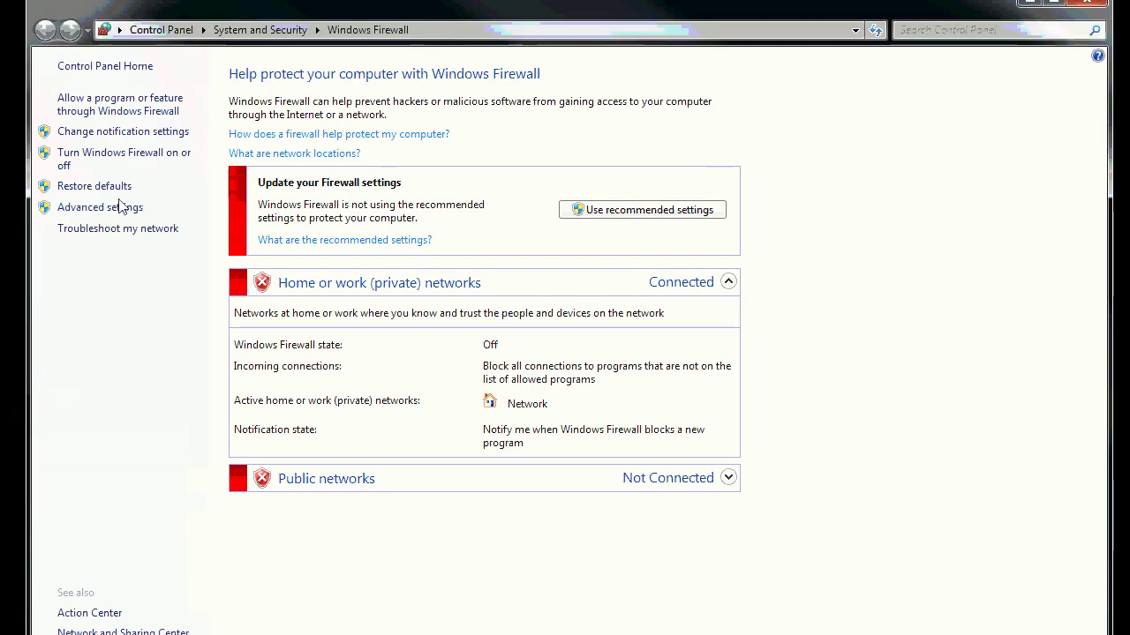
{"action": "left_click", "coordinate": [104, 162]}
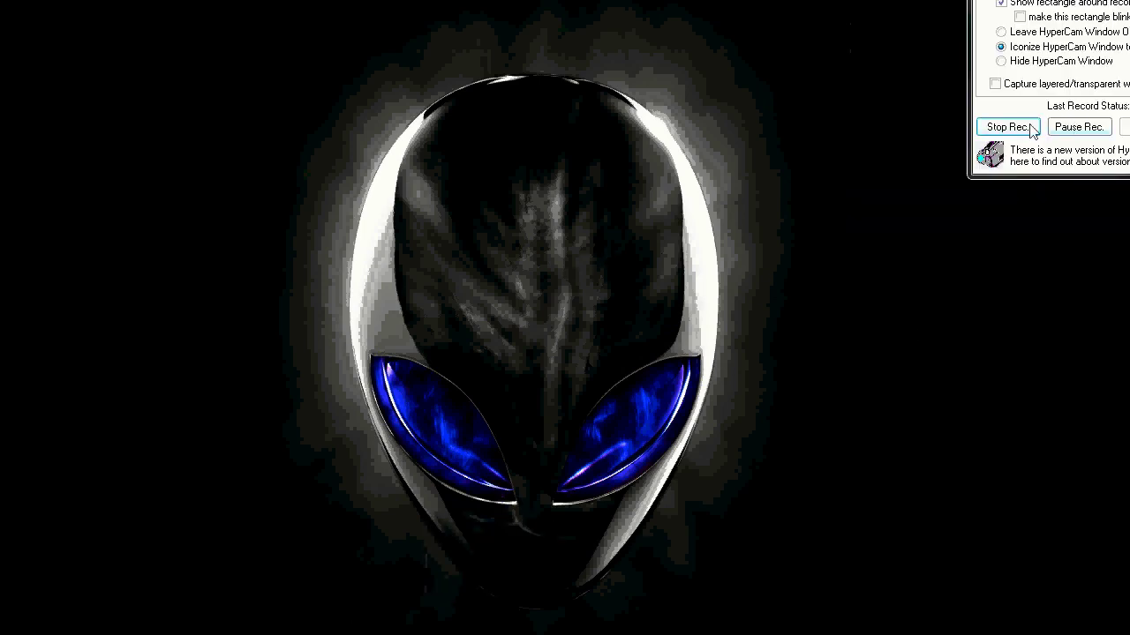
Confirm the player profile, go to Join Game and refresh the internet server list.
{"action": "left_click", "coordinate": [1008, 127]}
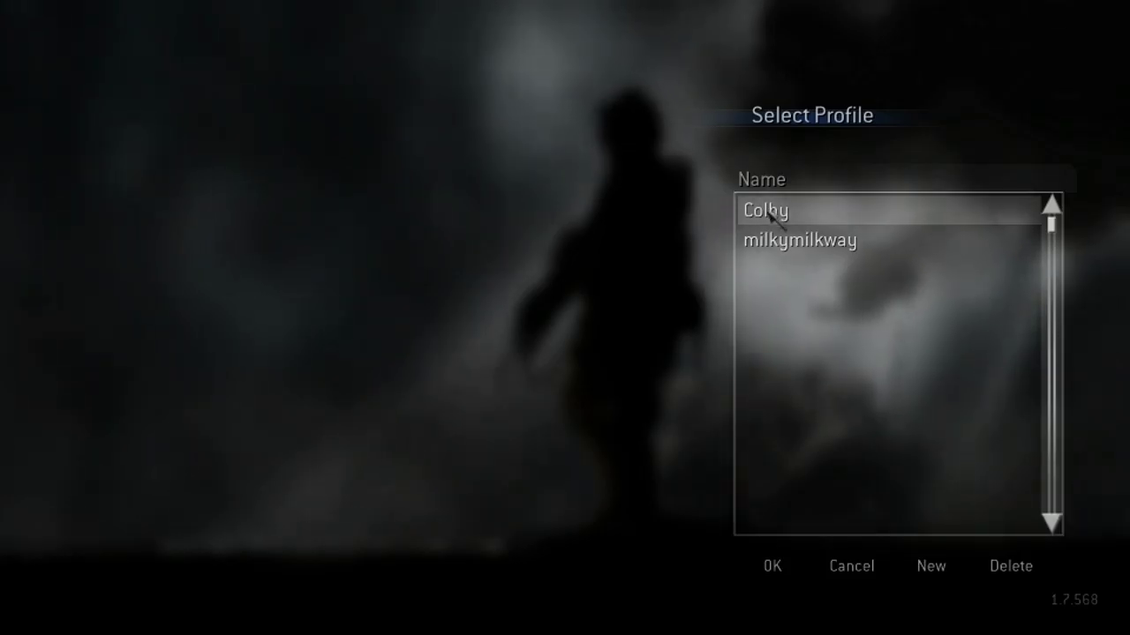
{"action": "left_click", "coordinate": [771, 573]}
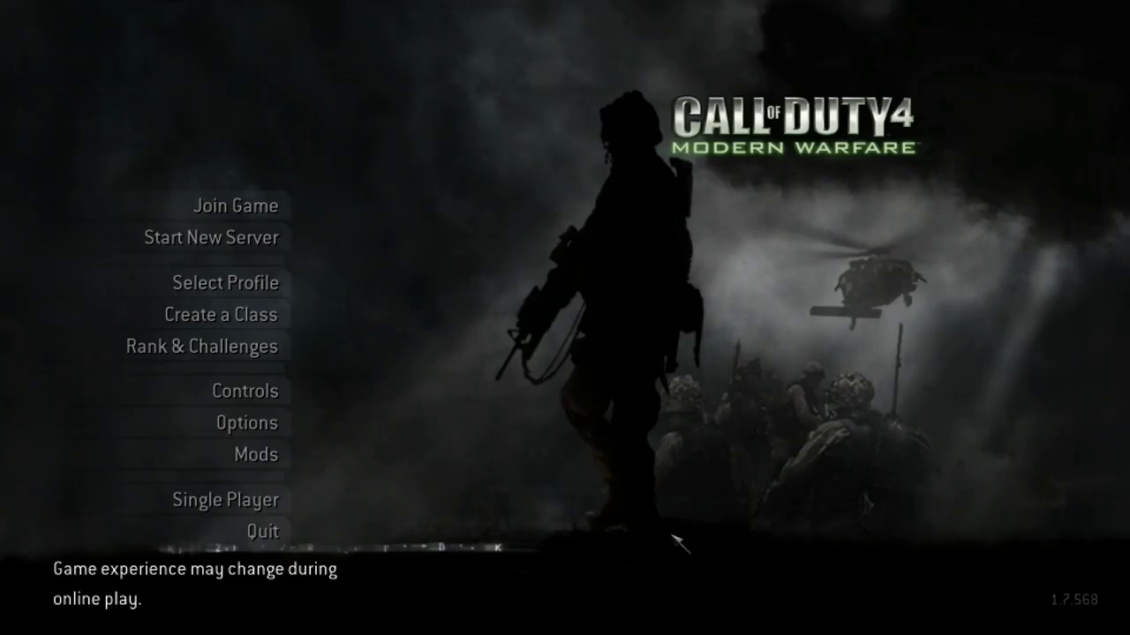
{"action": "left_click", "coordinate": [234, 204]}
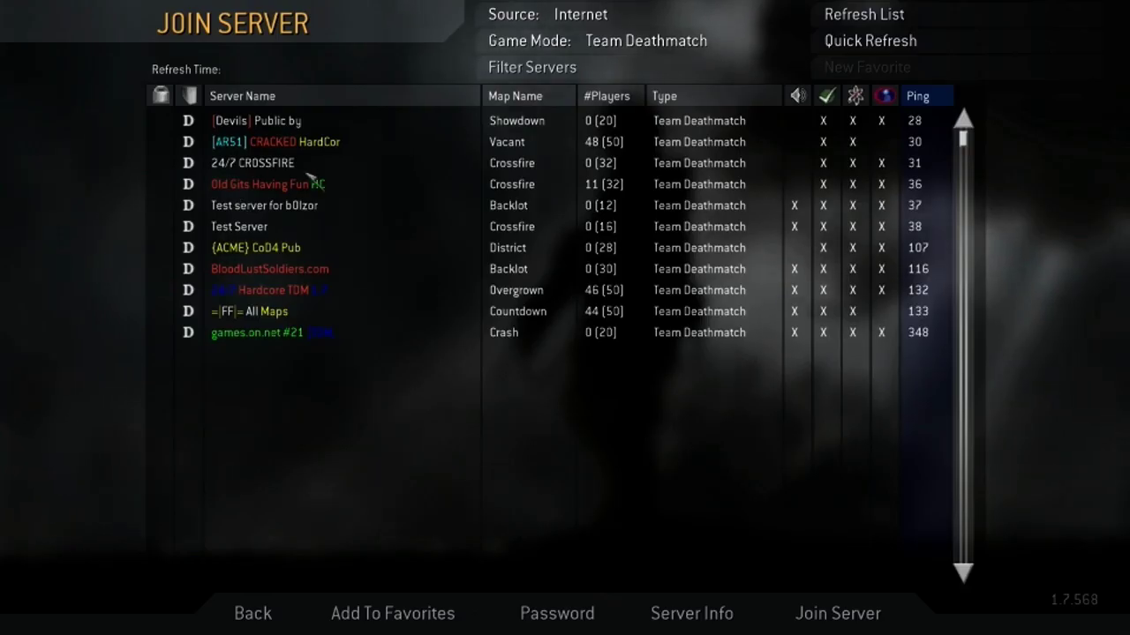
{"action": "left_click", "coordinate": [948, 14]}
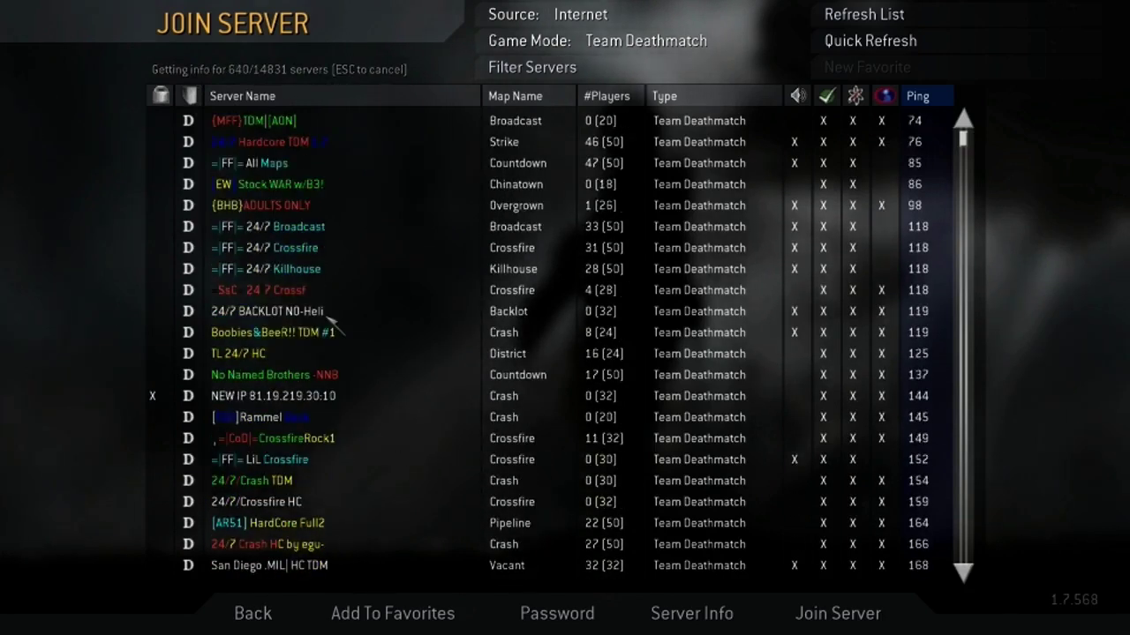
Return to the main menu and open Options > Multiplayer Options > Game Options.
{"action": "left_click", "coordinate": [254, 613]}
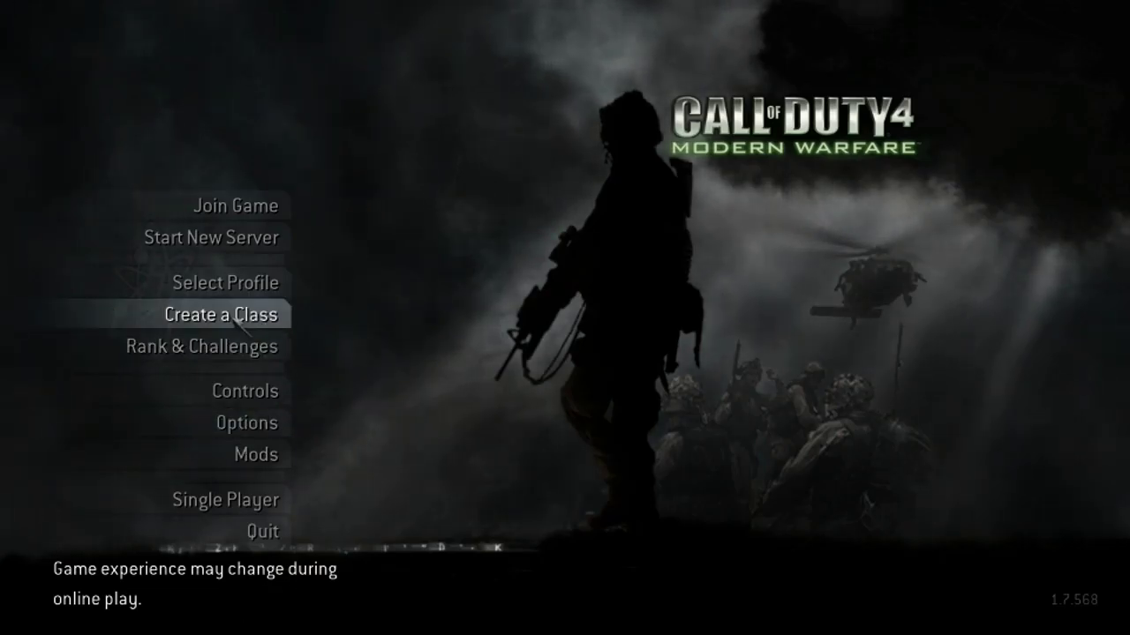
{"action": "left_click", "coordinate": [252, 422]}
{"action": "left_click", "coordinate": [335, 219]}
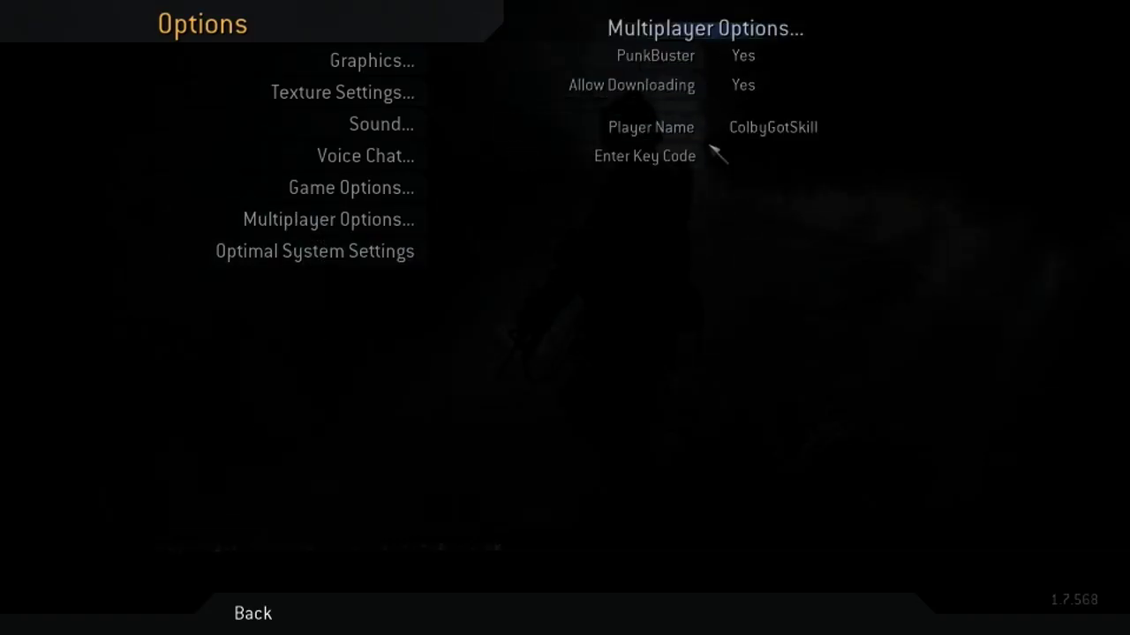
{"action": "left_click", "coordinate": [379, 188]}
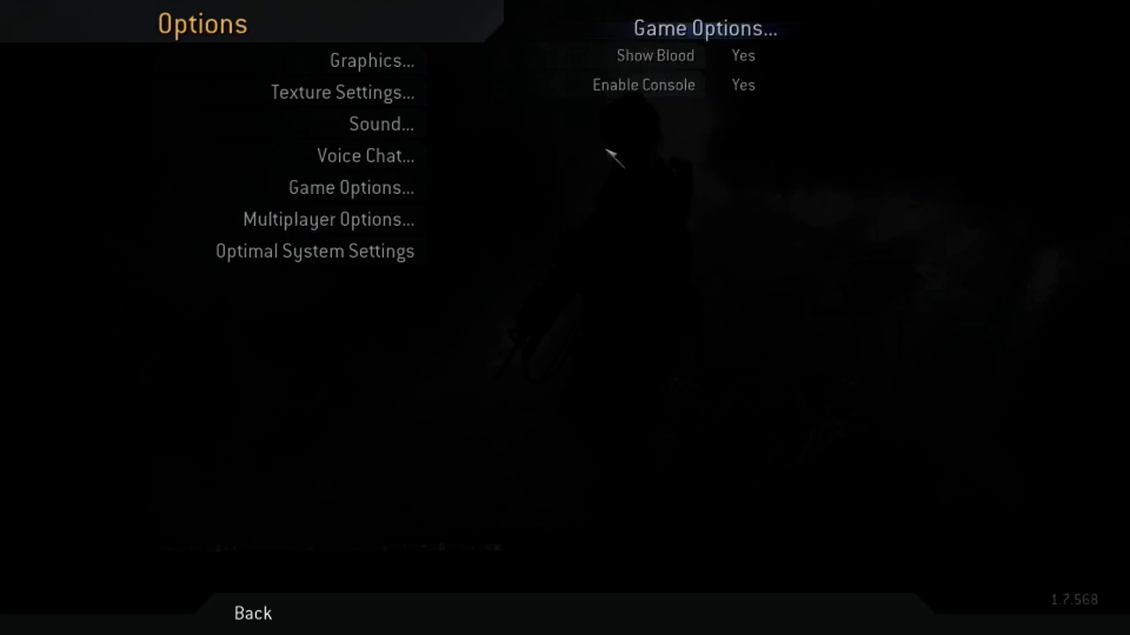